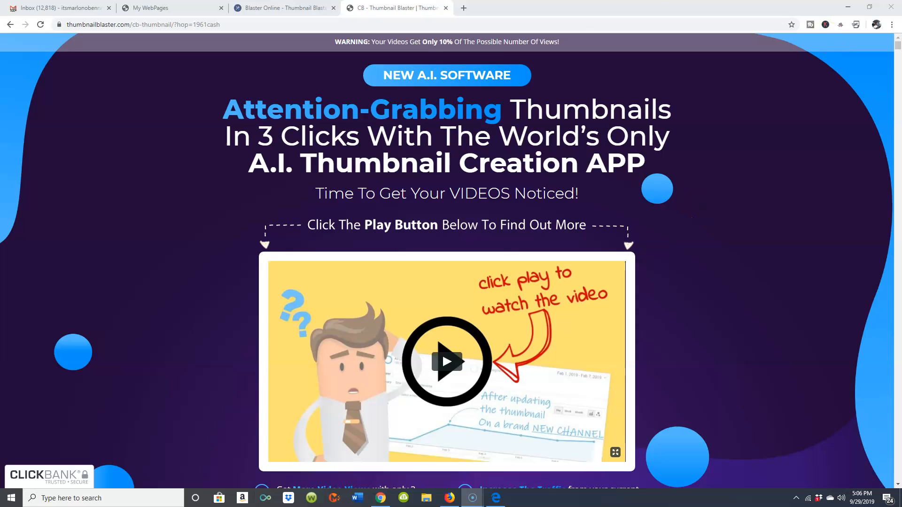
Switch to the Blaster Online page, open the Thumbnail Creator and go to its Templates stage, dismissing the training videos.
left_click(381, 9)
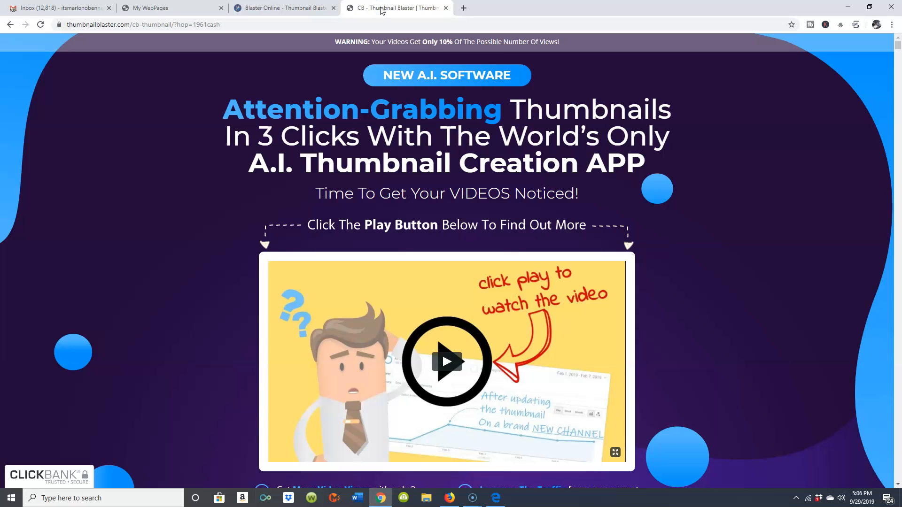
left_click(292, 9)
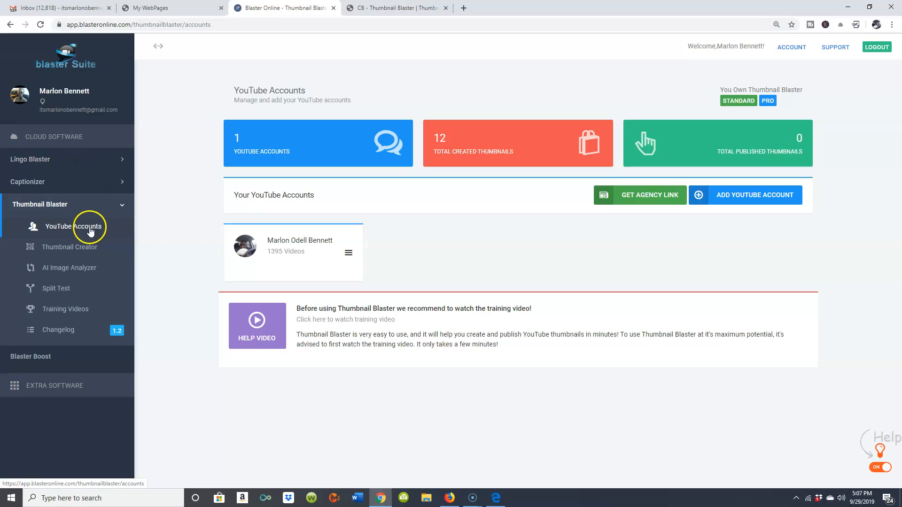
left_click(77, 248)
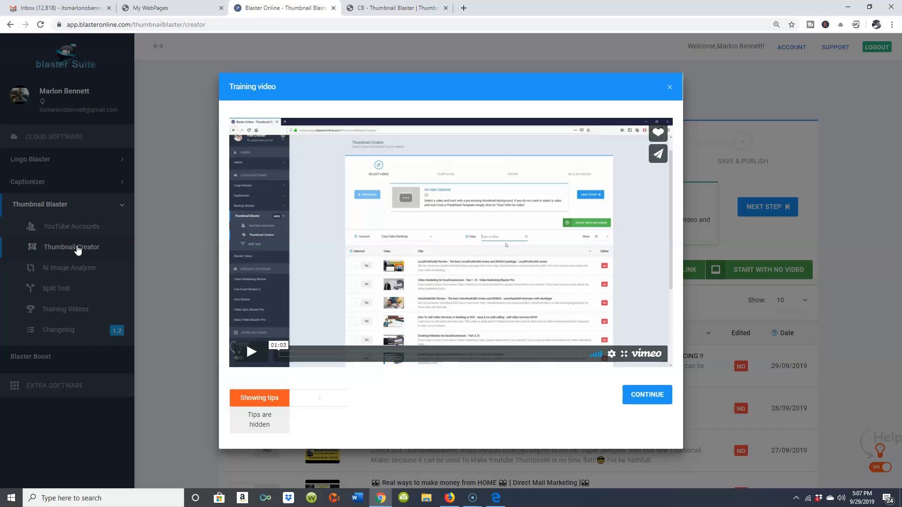
left_click(669, 87)
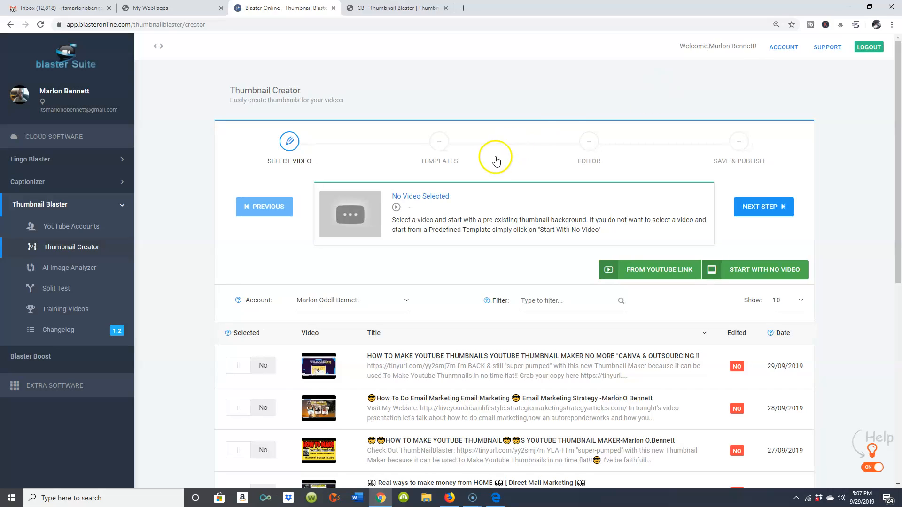
left_click(449, 153)
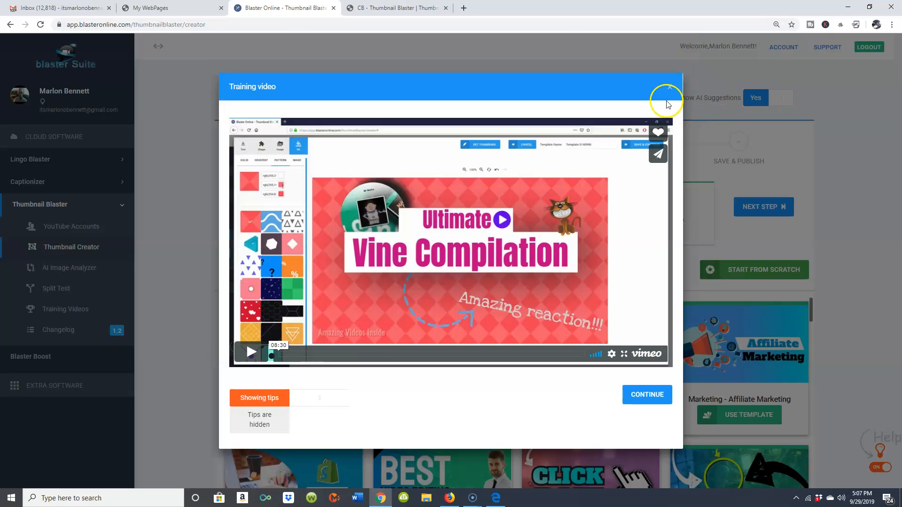
left_click(671, 89)
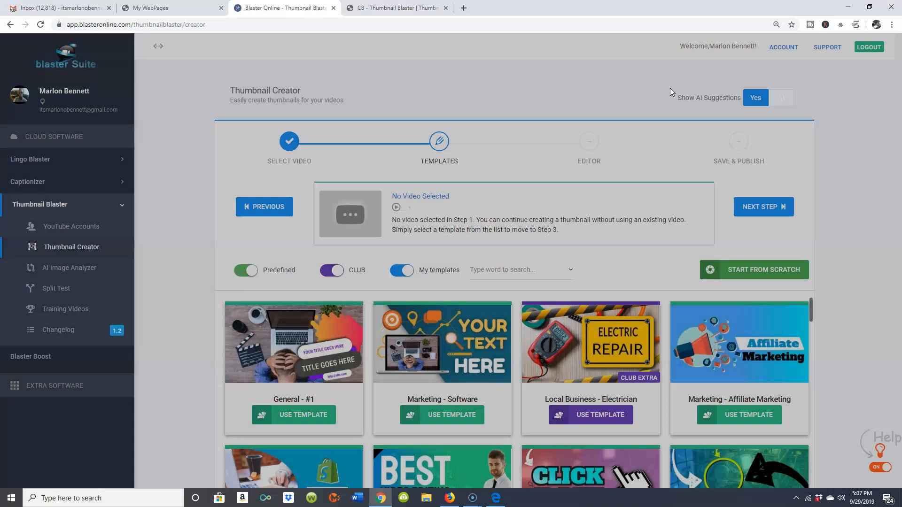
Browse the gallery of thumbnail templates, examining the available categories and designs.
scroll(661, 105, "down", 2)
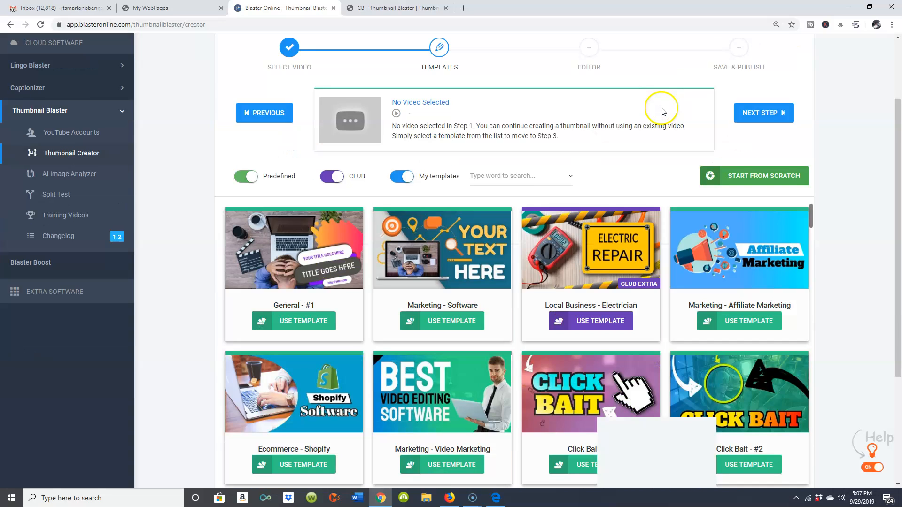
scroll(663, 110, "down", 1)
scroll(662, 110, "up", 2)
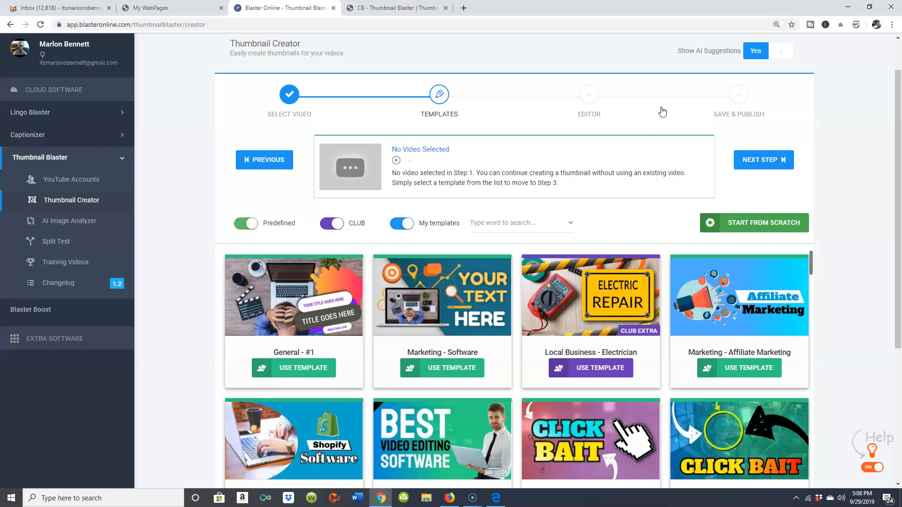
scroll(627, 143, "down", 3)
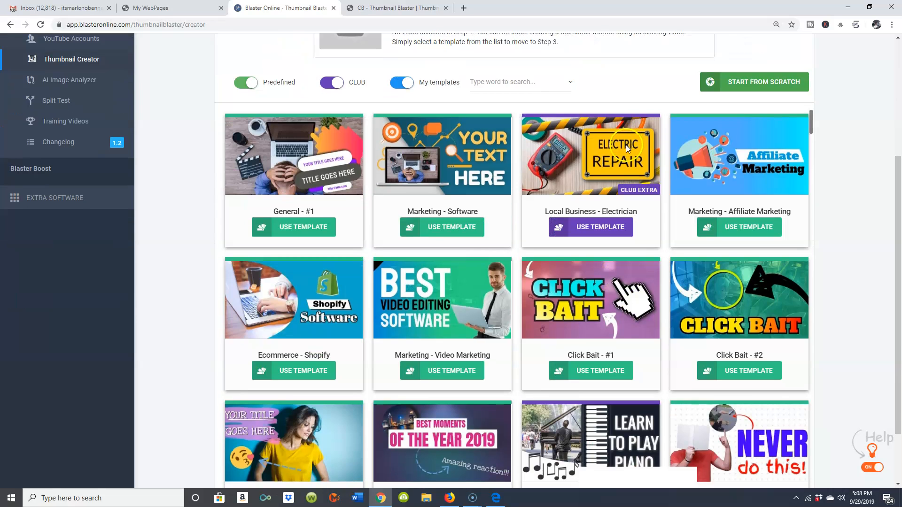
scroll(874, 188, "down", 6)
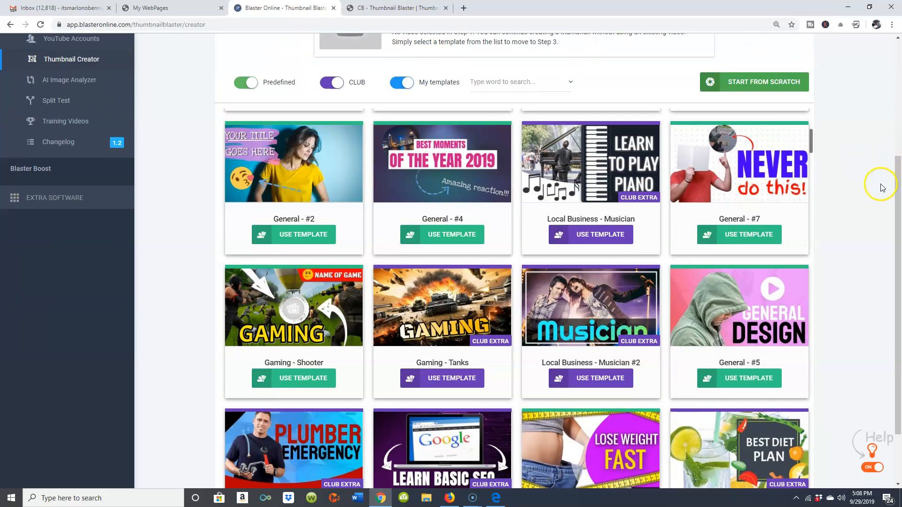
scroll(882, 187, "down", 9)
scroll(885, 184, "up", 5)
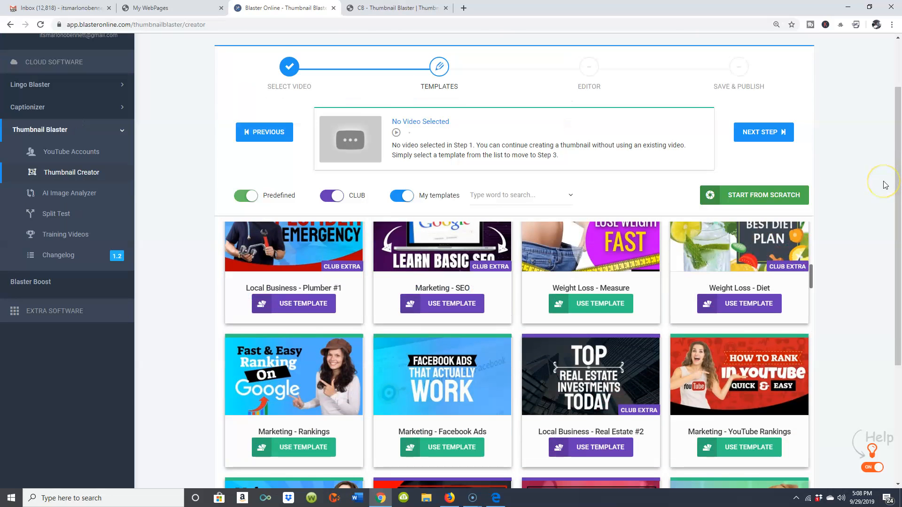
scroll(885, 184, "up", 2)
scroll(885, 184, "down", 2)
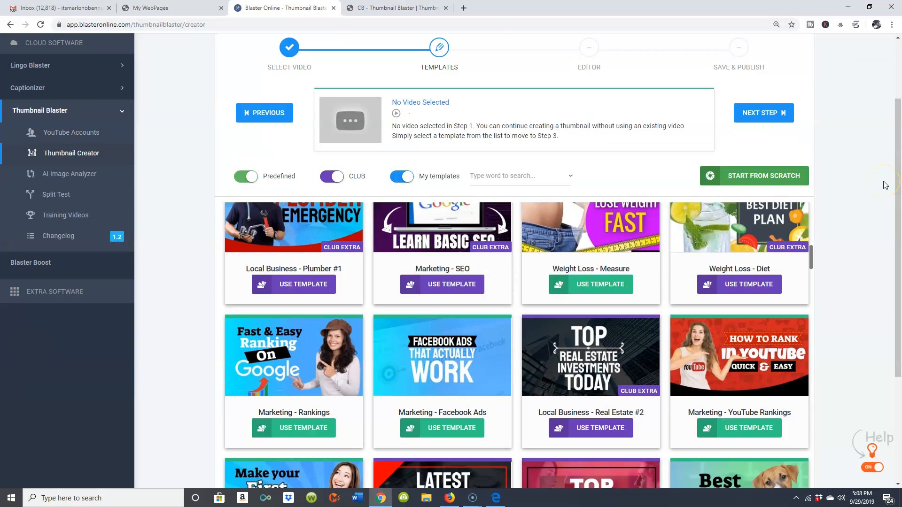
scroll(885, 184, "down", 3)
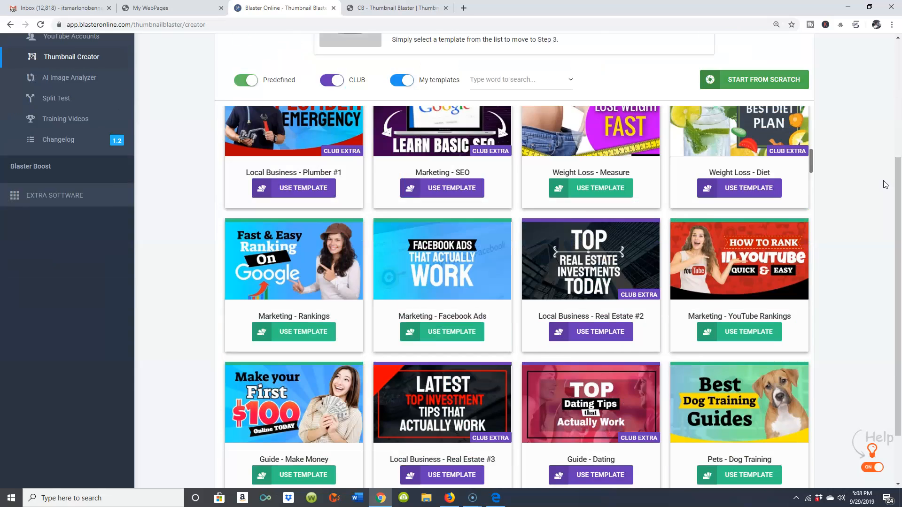
scroll(886, 184, "up", 4)
scroll(885, 184, "up", 2)
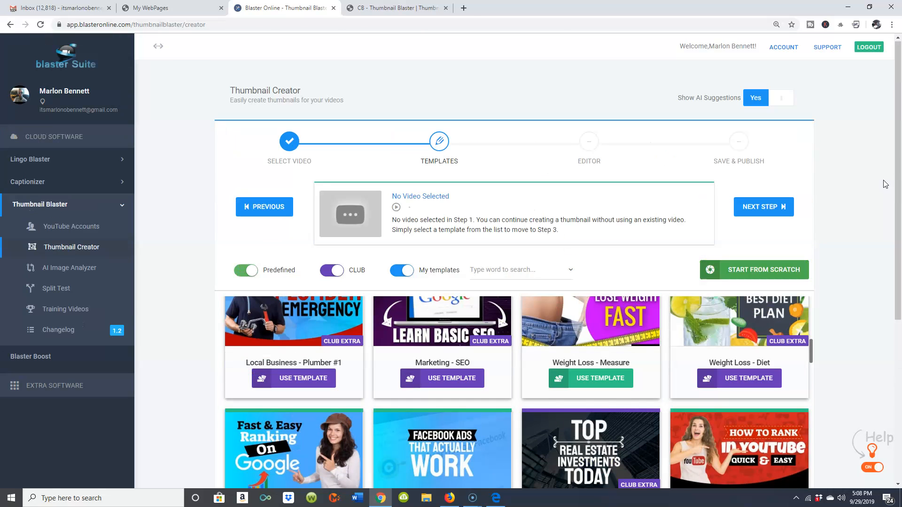
scroll(685, 187, "down", 2)
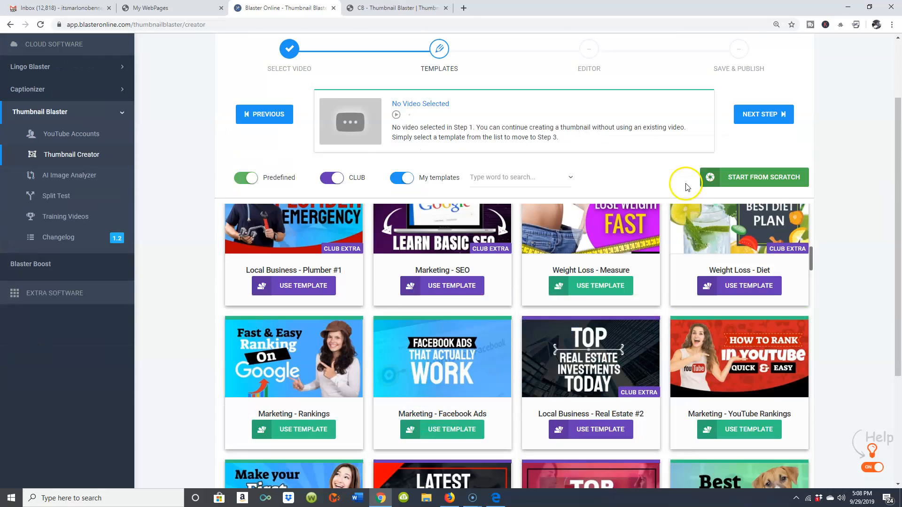
scroll(690, 184, "up", 2)
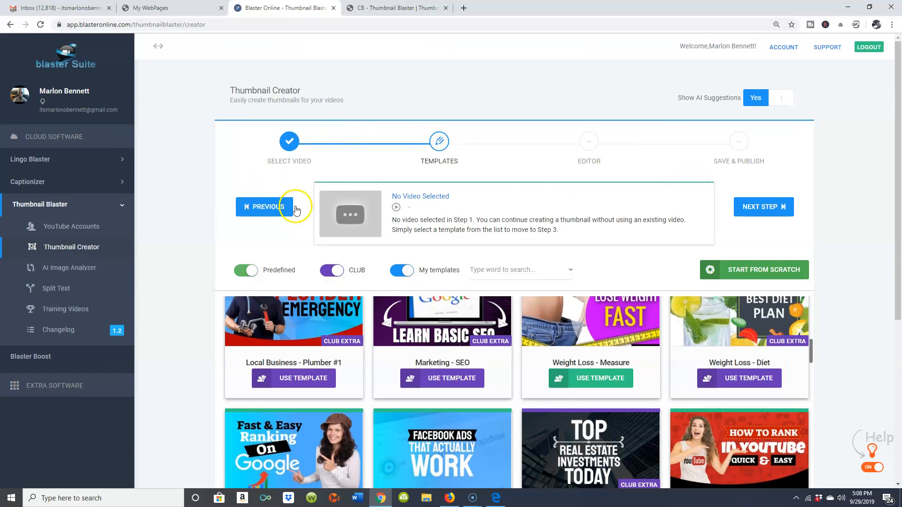
scroll(580, 167, "down", 3)
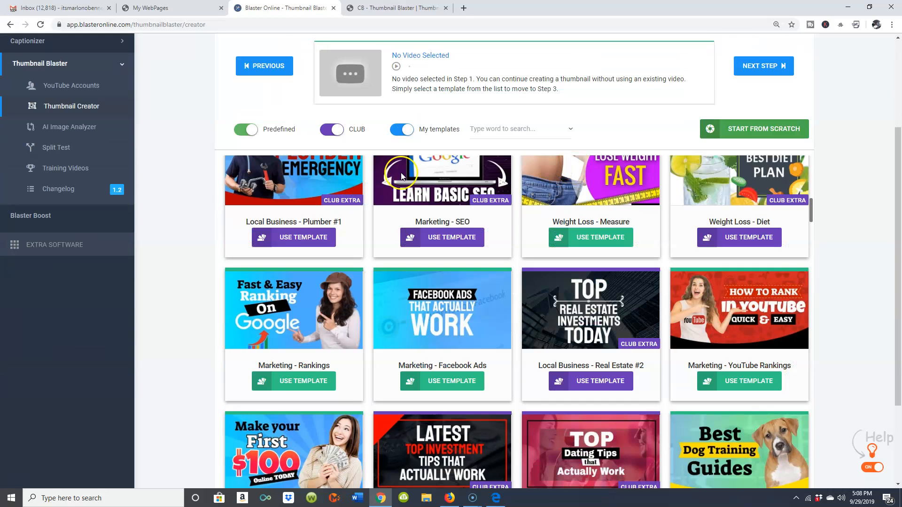
Turn off the CLUB, My templates and Predefined filters for the template gallery.
left_click(354, 131)
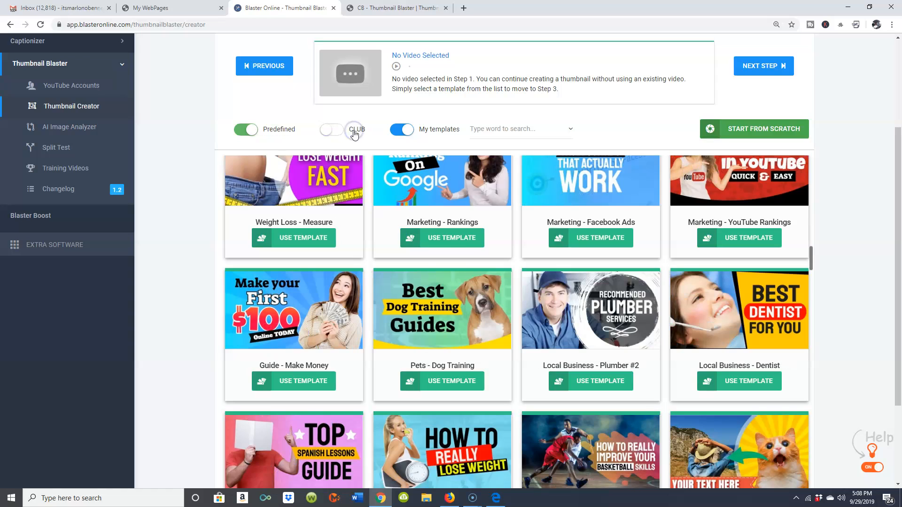
left_click(402, 131)
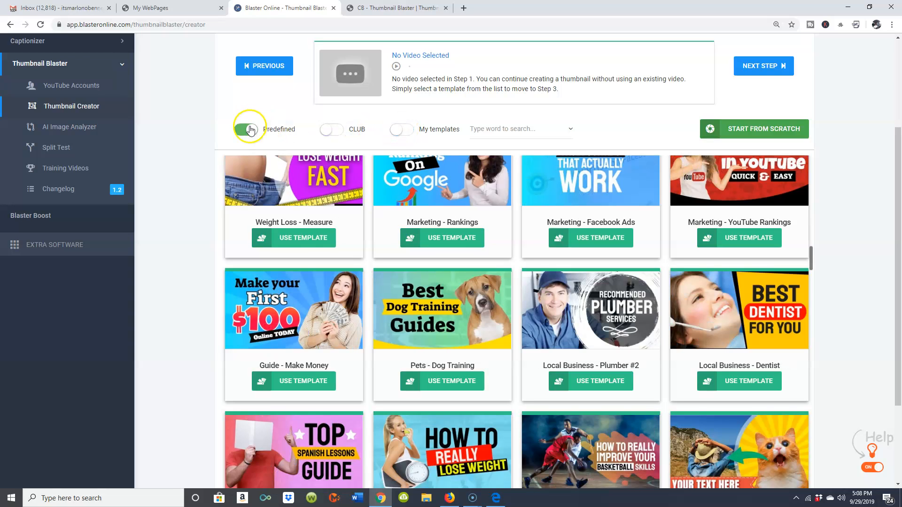
left_click(250, 130)
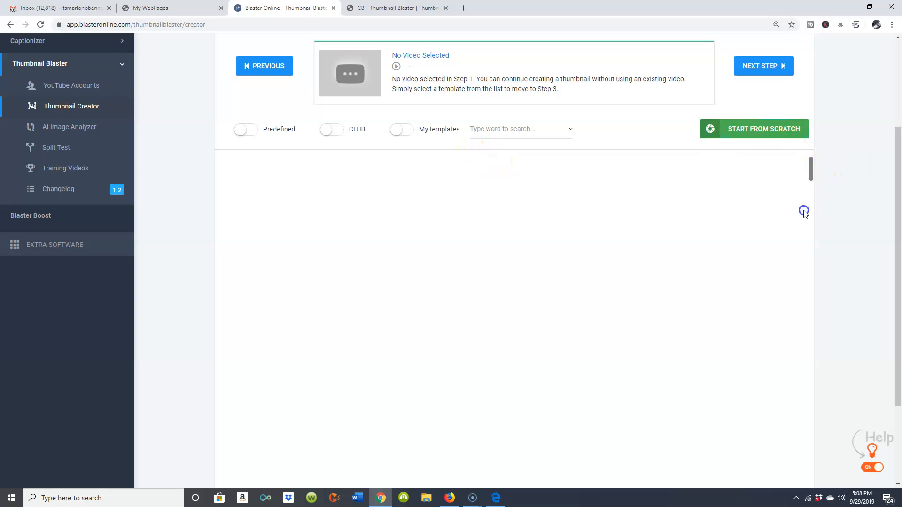
Return to the Select Video stage of the Thumbnail Creator and dismiss the training video.
scroll(803, 216, "up", 3)
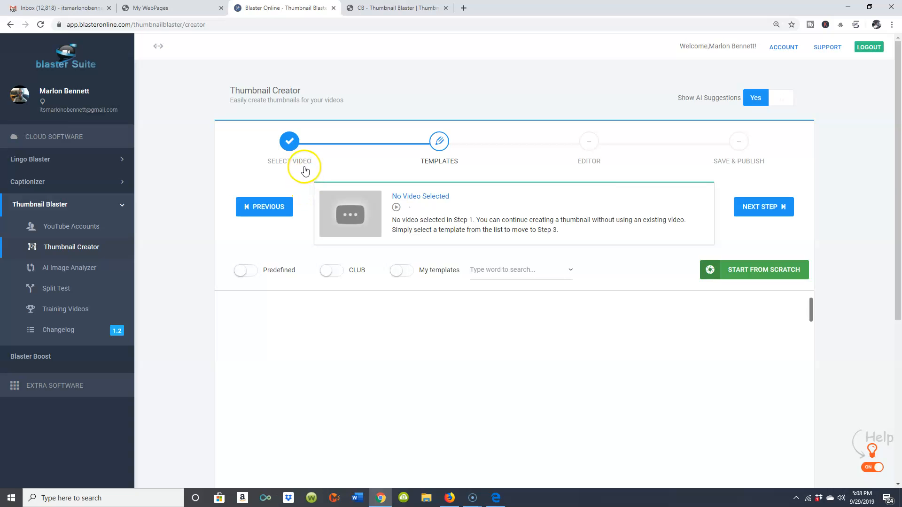
left_click(295, 146)
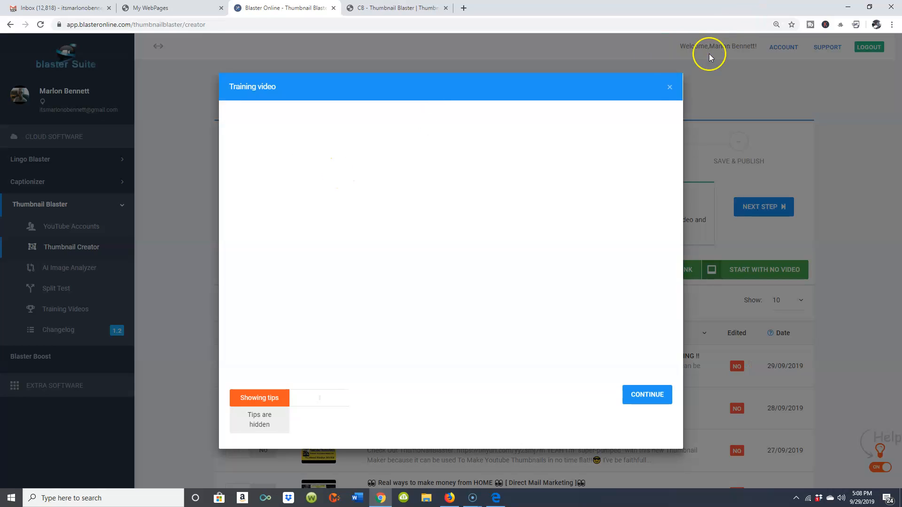
left_click(670, 86)
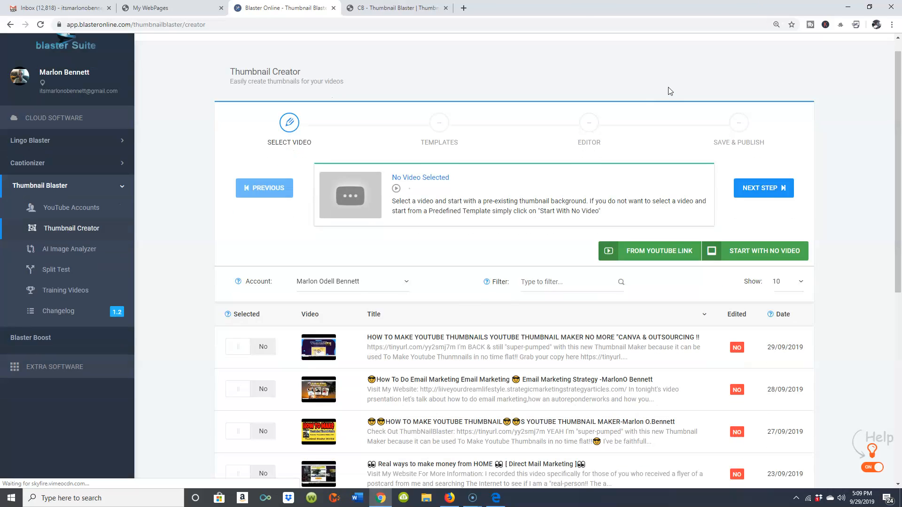
Examine the list of YouTube videos offered for the connected account in the Select Video stage.
scroll(666, 90, "down", 3)
scroll(658, 91, "up", 3)
scroll(649, 104, "down", 3)
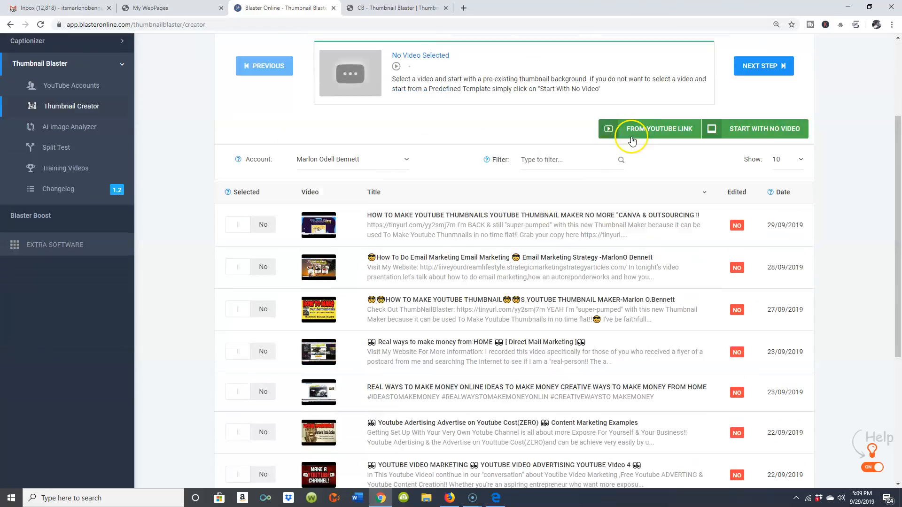
scroll(632, 140, "down", 5)
scroll(631, 139, "up", 8)
scroll(630, 137, "down", 8)
scroll(631, 137, "up", 10)
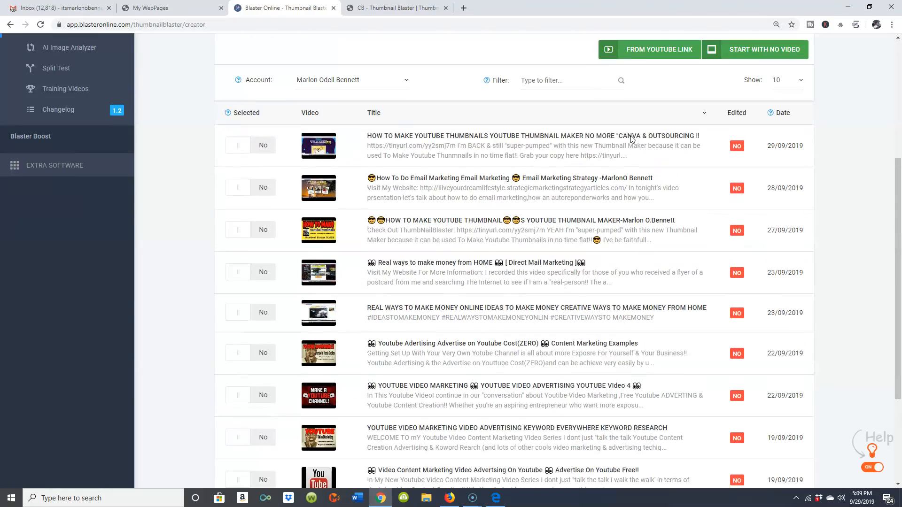
scroll(632, 139, "down", 3)
scroll(632, 139, "down", 4)
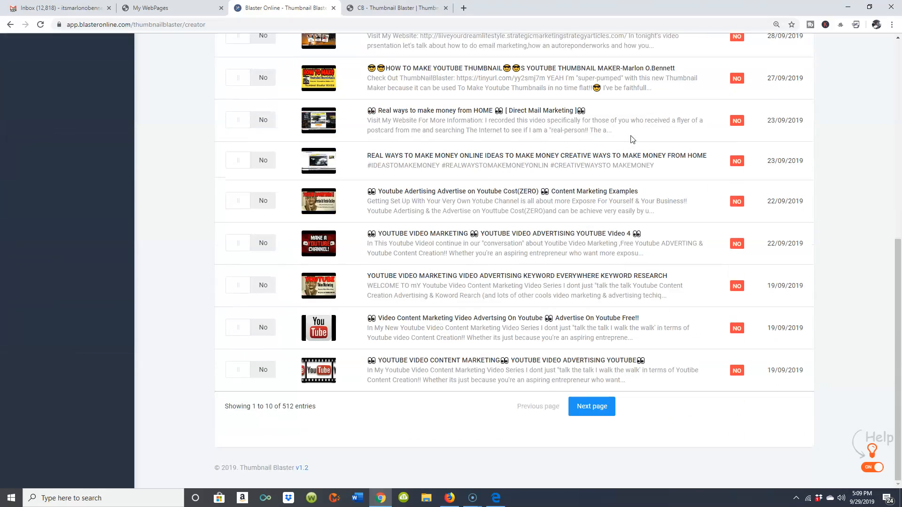
scroll(632, 139, "up", 3)
scroll(632, 139, "down", 3)
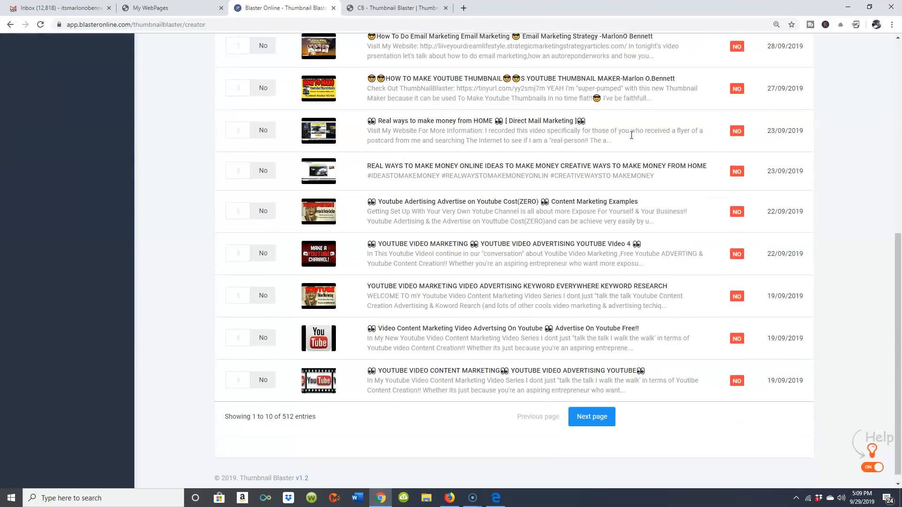
scroll(632, 139, "up", 5)
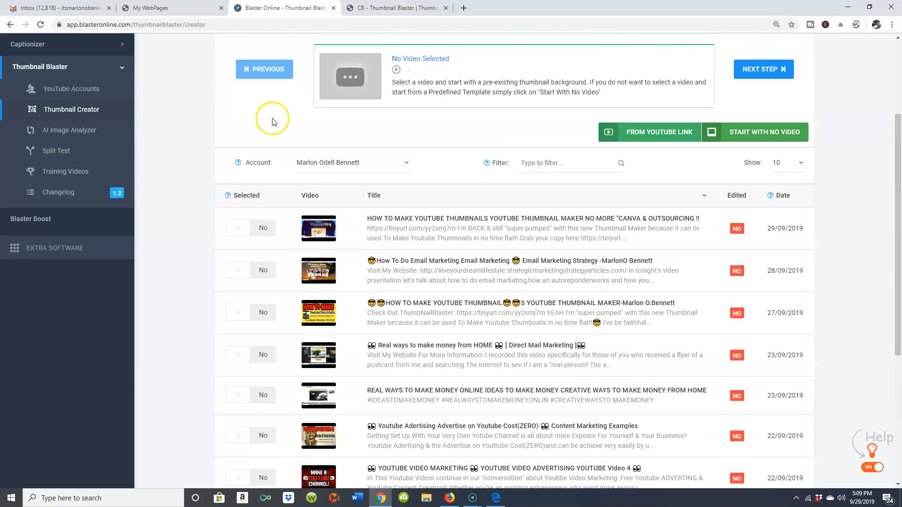
scroll(272, 117, "up", 3)
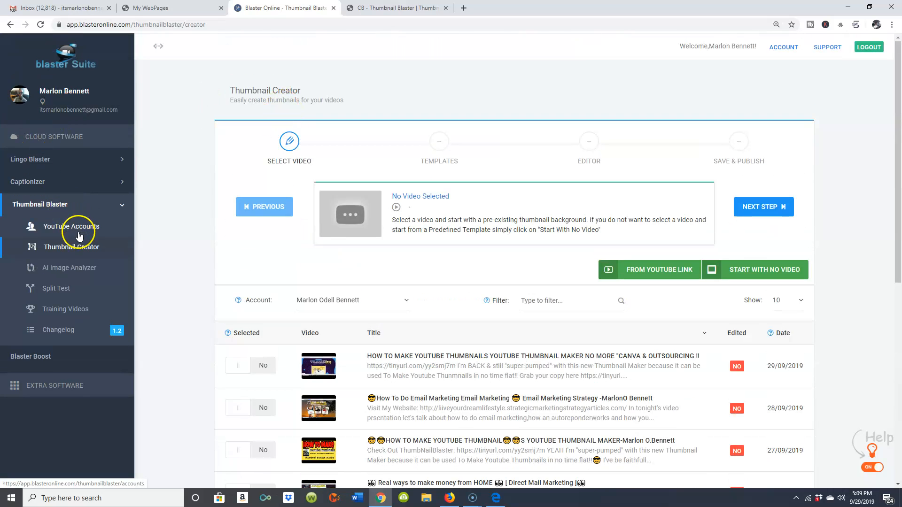
Reopen the Thumbnail Creator and go to its template gallery without selecting a video, dismissing both training videos.
left_click(84, 244)
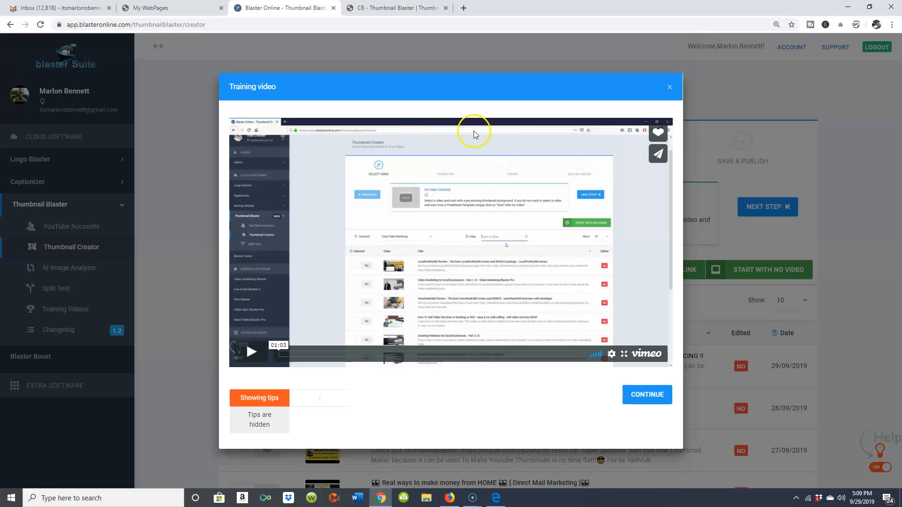
left_click(669, 89)
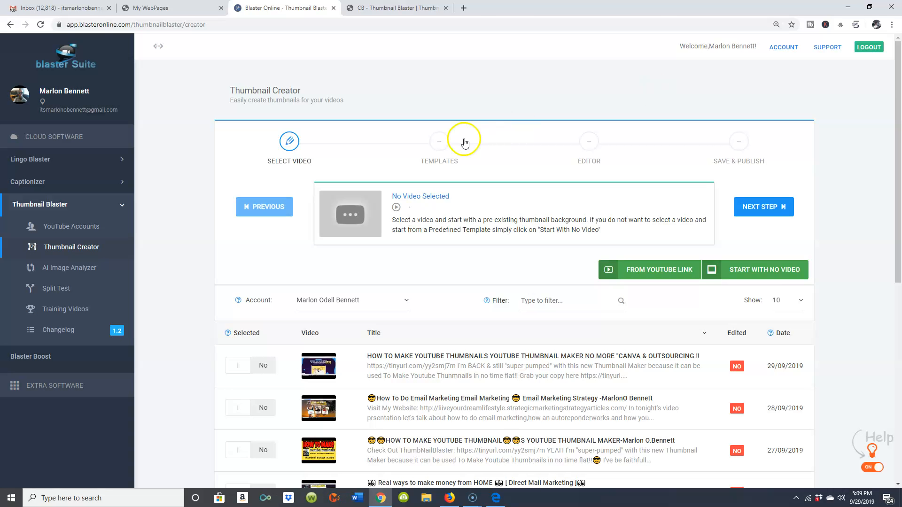
scroll(442, 150, "down", 2)
scroll(440, 160, "up", 2)
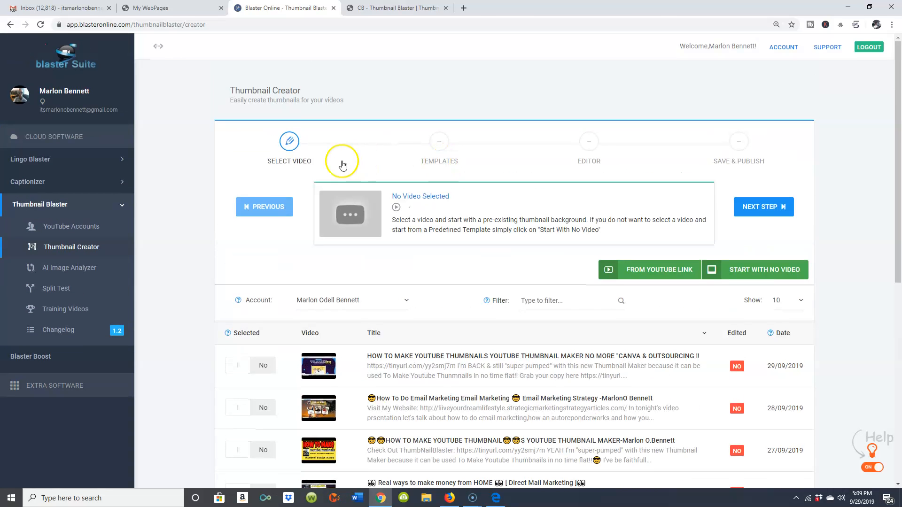
left_click(437, 160)
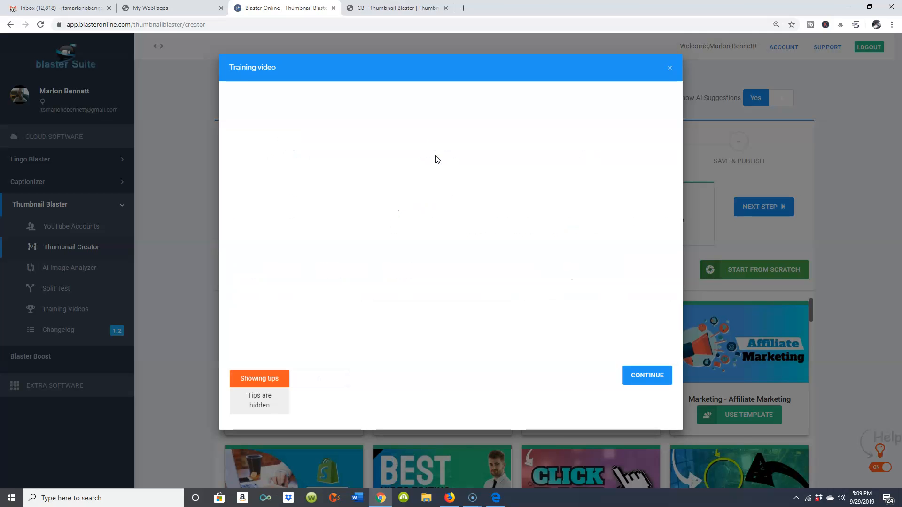
left_click(669, 84)
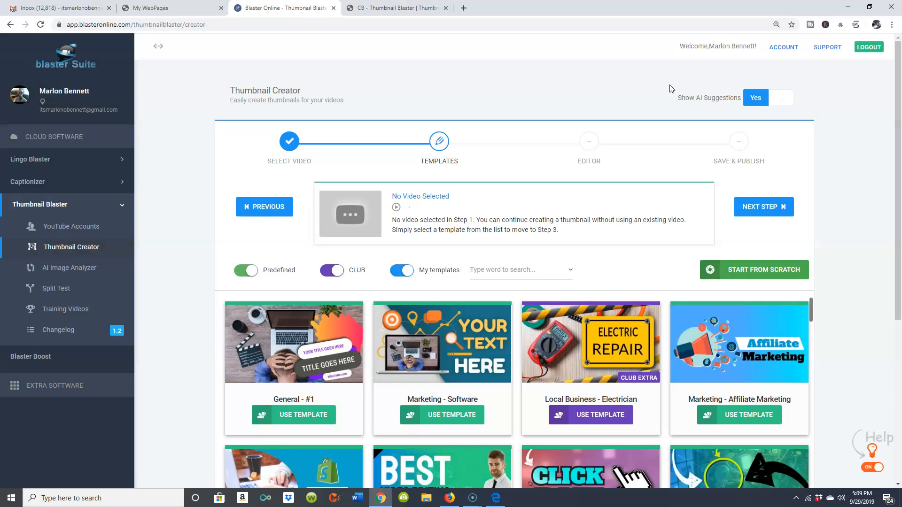
scroll(671, 88, "down", 2)
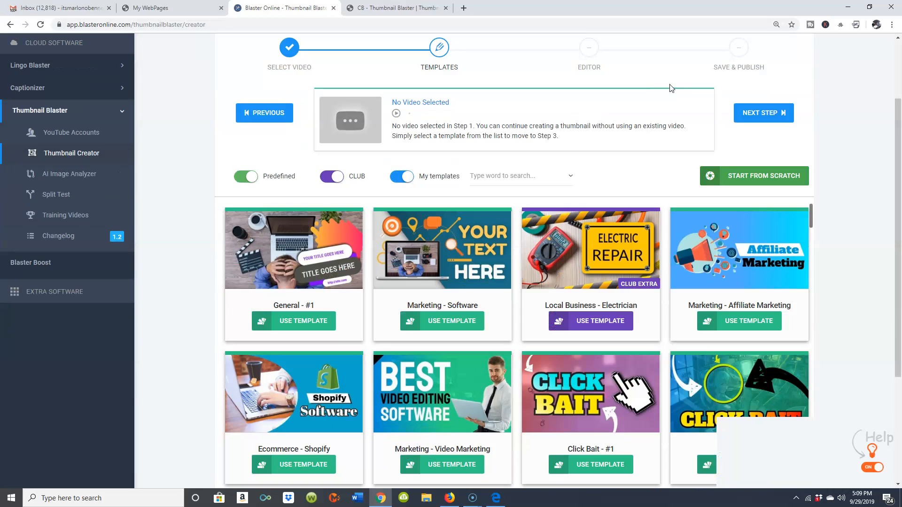
Examine the template gallery, from the predefined and CLUB designs through to the saved custom templates at its end.
scroll(693, 166, "down", 2)
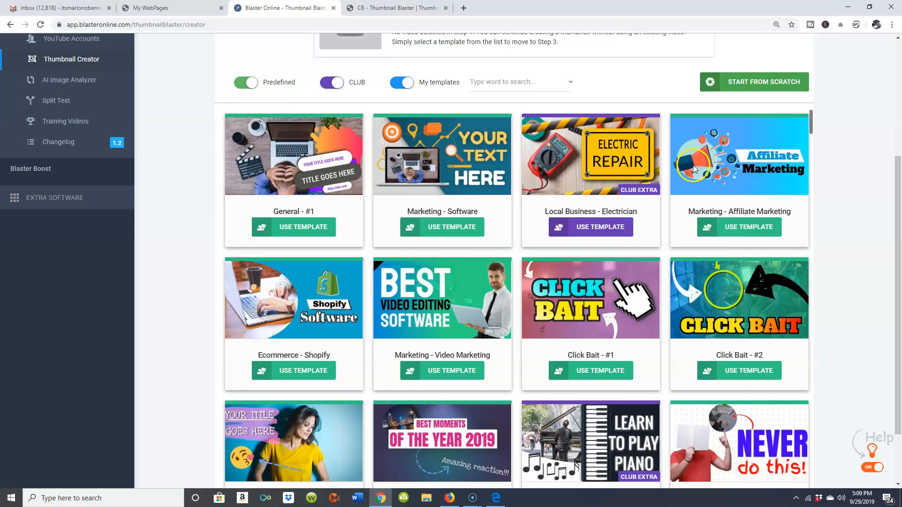
scroll(693, 165, "down", 10)
scroll(773, 165, "down", 10)
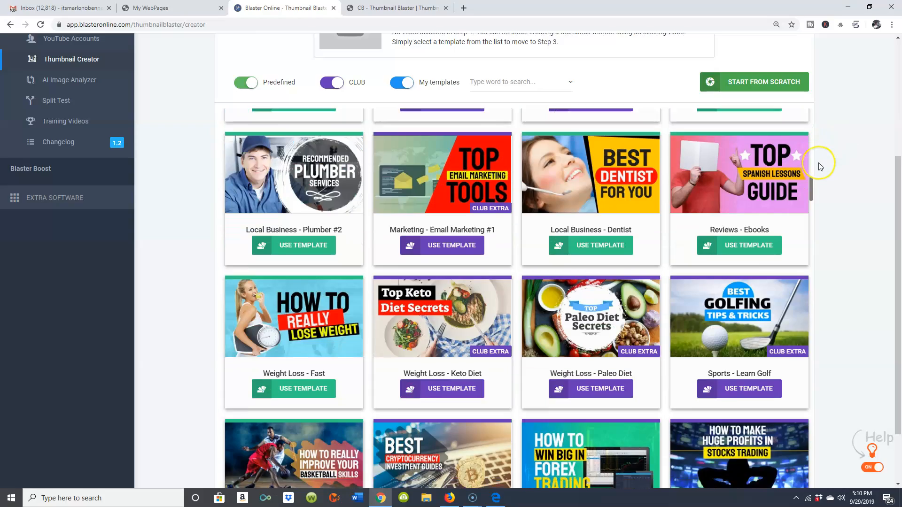
scroll(820, 167, "down", 2)
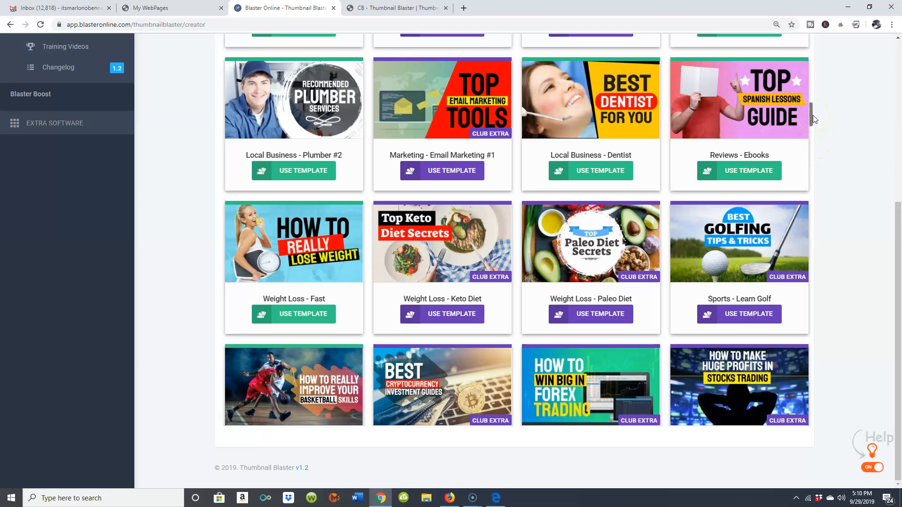
left_click(816, 193)
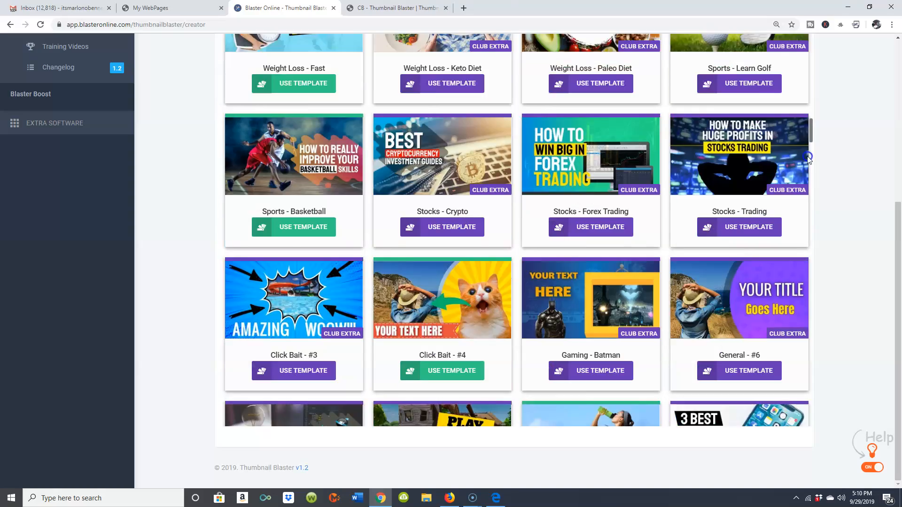
left_click_drag(816, 193, 814, 427)
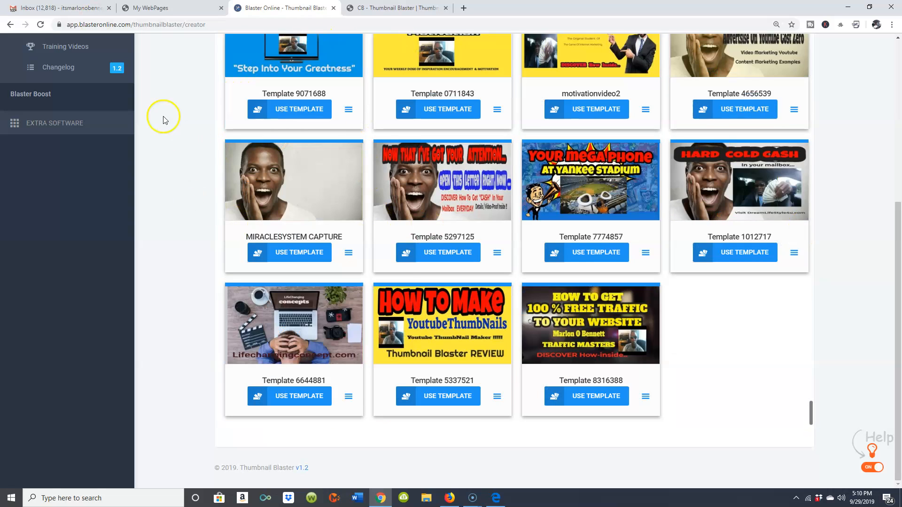
mouse_move(299, 180)
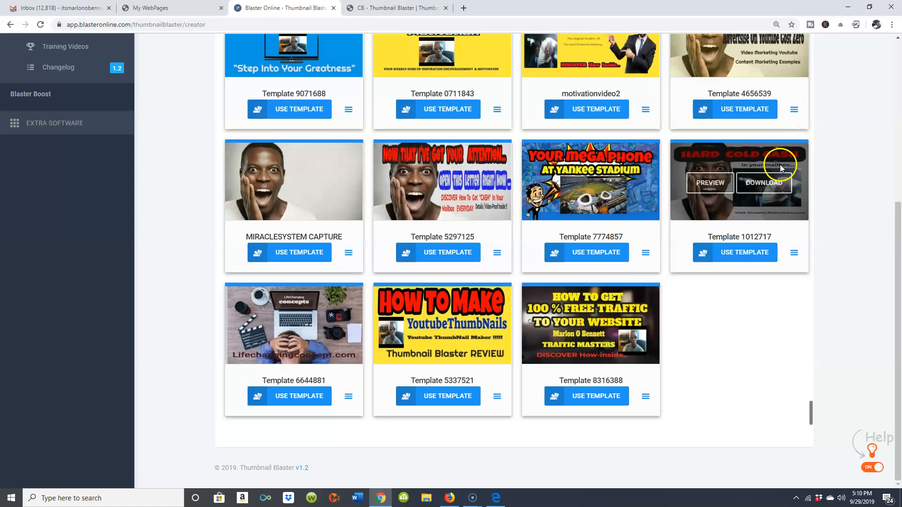
scroll(591, 229, "up", 2)
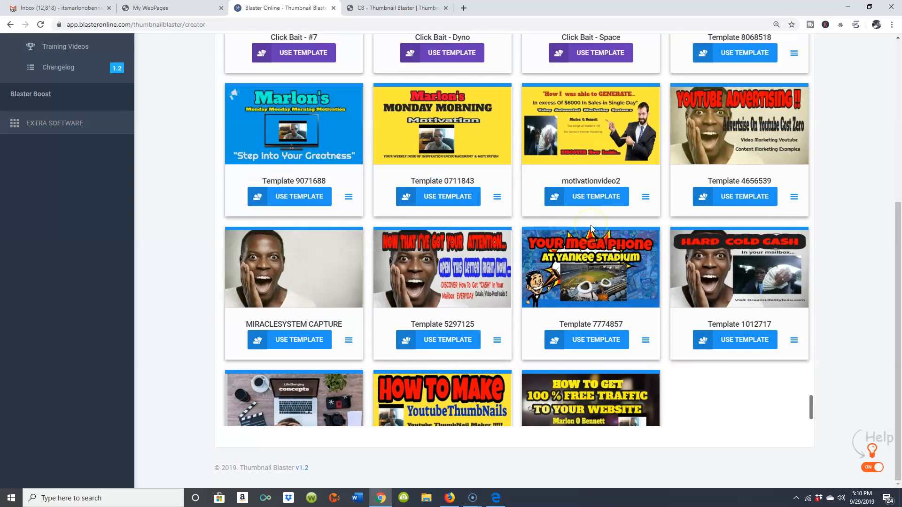
scroll(593, 225, "up", 1)
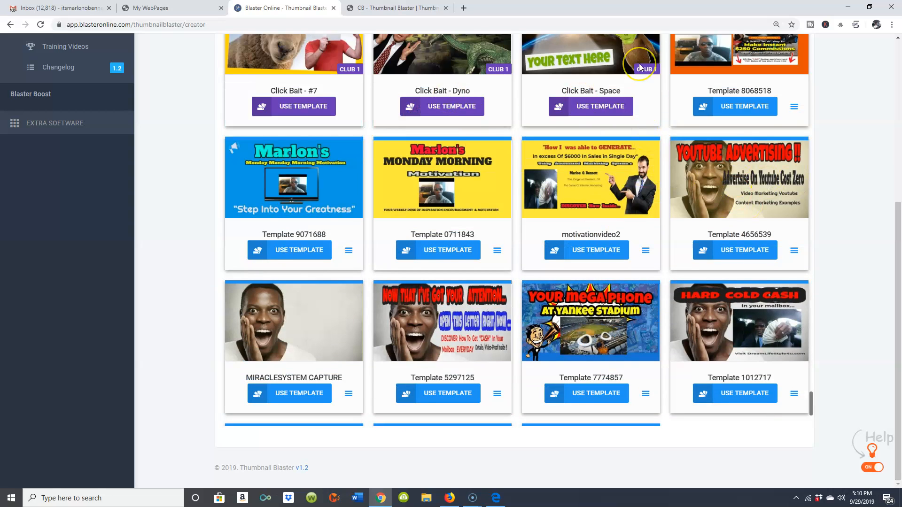
scroll(640, 66, "up", 2)
scroll(630, 99, "down", 1)
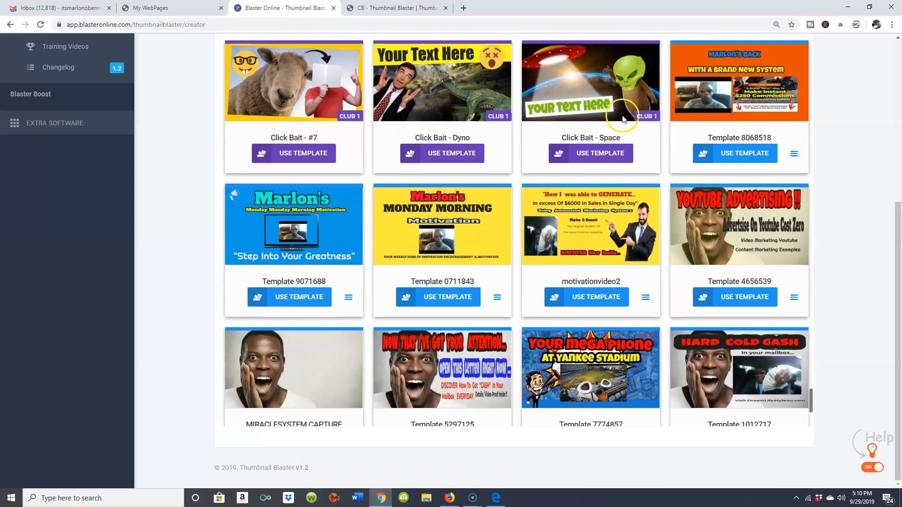
scroll(681, 141, "down", 3)
scroll(745, 131, "up", 2)
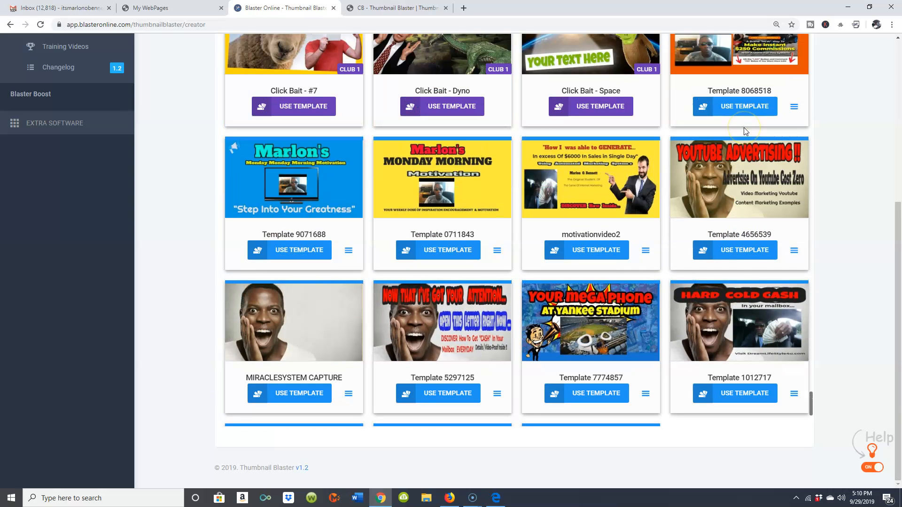
Open the saved Template 4656539 in the editor and dismiss the training video.
left_click(736, 253)
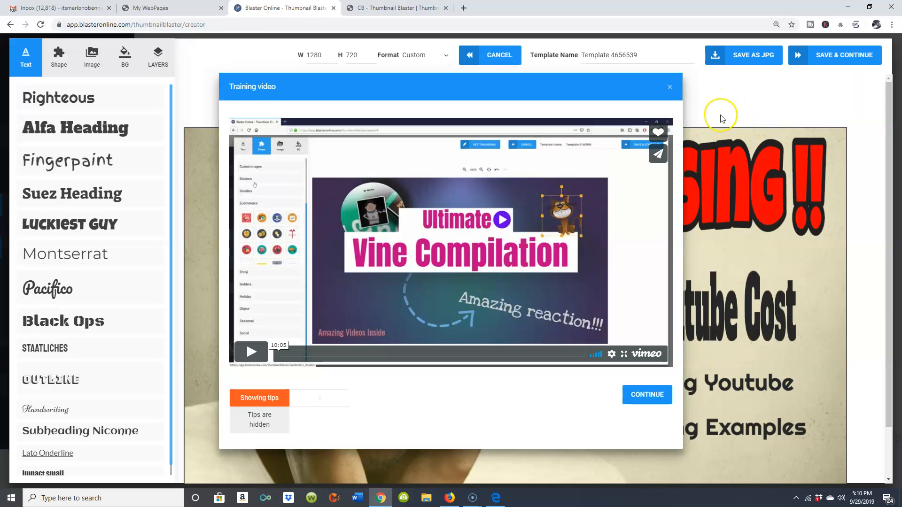
left_click(669, 87)
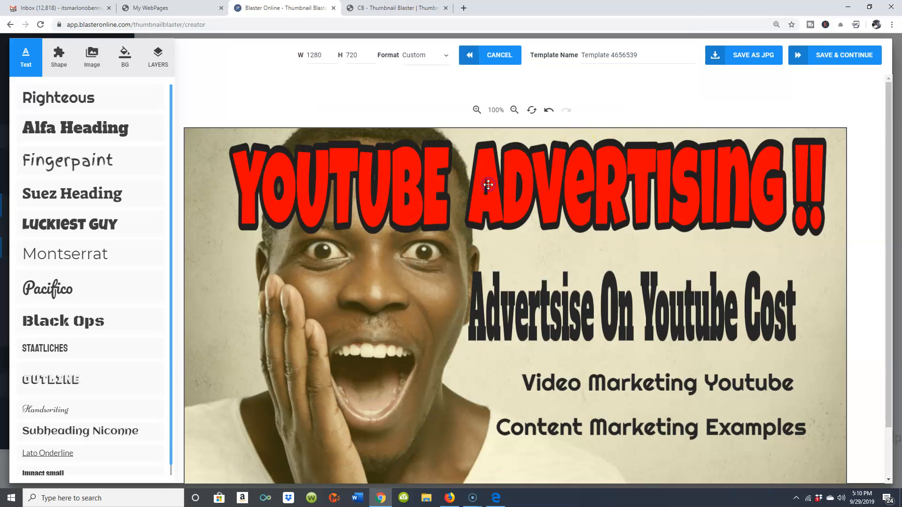
Clear all text from the red "yOUTUBE Advertising !!" headline.
left_click(490, 223)
scroll(504, 235, "down", 1)
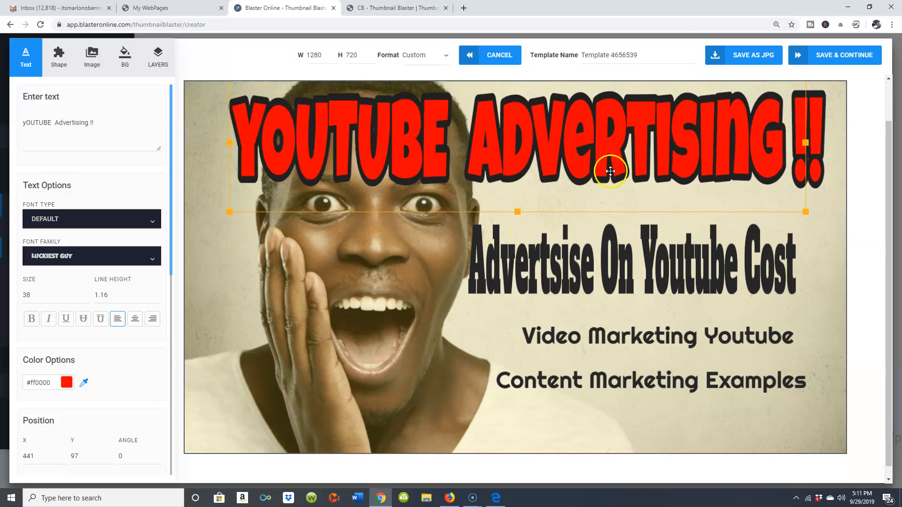
scroll(609, 169, "up", 1)
scroll(604, 167, "down", 1)
left_click(425, 137)
left_click(564, 141)
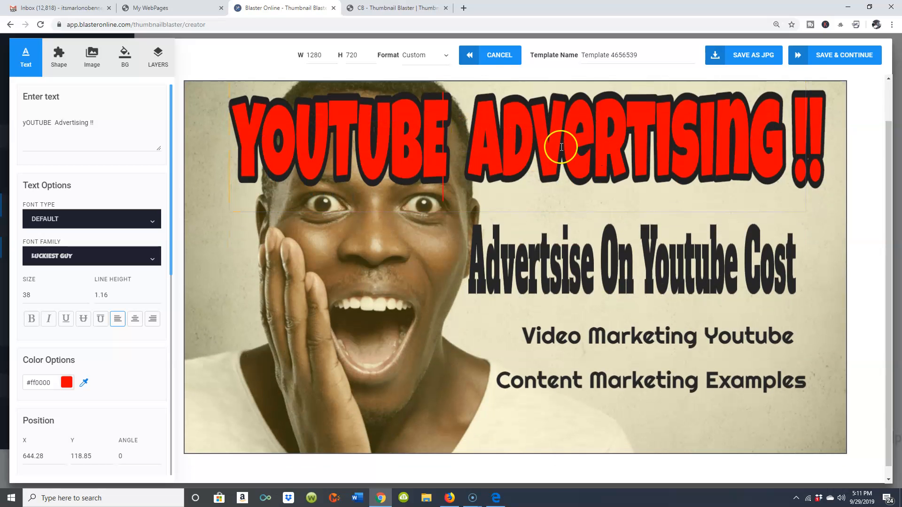
left_click(85, 132)
left_click(116, 123)
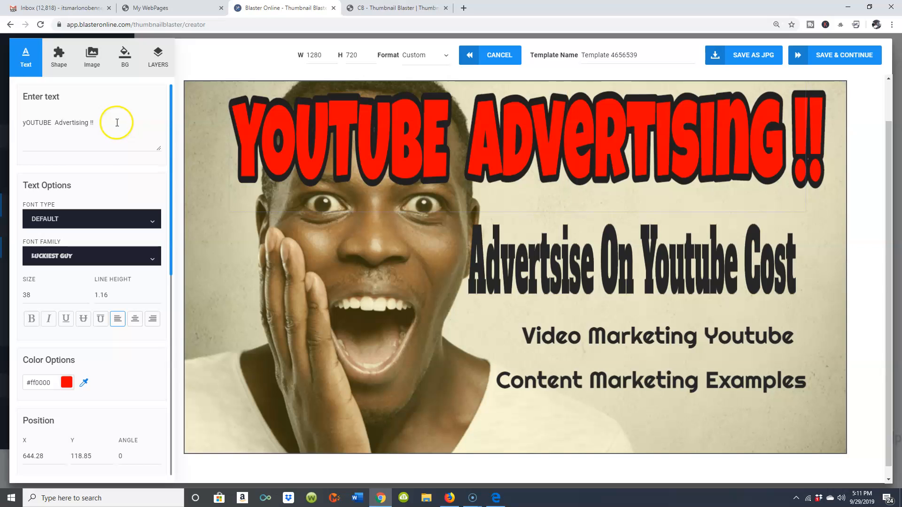
key("BackSpace")
key("BackSpace")
key("BackSpace")
key("BackSpace")
key("BackSpace")
key("BackSpace")
key("BackSpace")
key("BackSpace")
key("BackSpace")
key("BackSpace")
key("BackSpace")
key("BackSpace")
key("BackSpace")
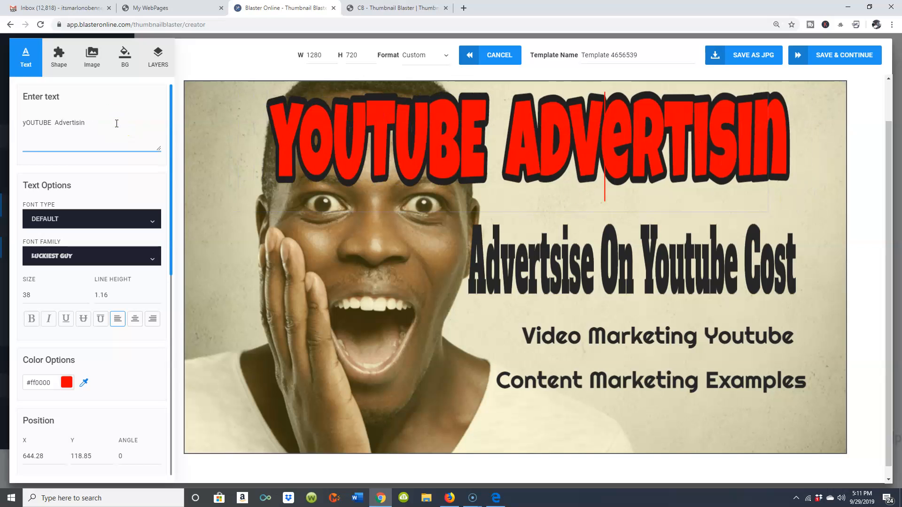
key("BackSpace")
key("BackSpace")
key("BackSpace")
key("BackSpace")
key("BackSpace")
key("BackSpace")
key("BackSpace")
key("BackSpace")
key("BackSpace")
key("BackSpace")
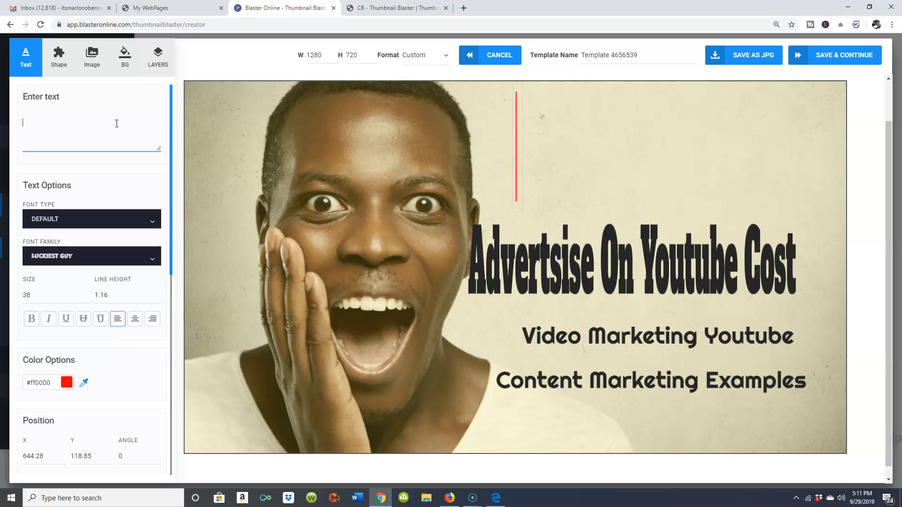
Enter "hOW tO cREATE bEAUTIFUL THUMNAILS" as the headline's text, with a capital T in the last word.
type("h")
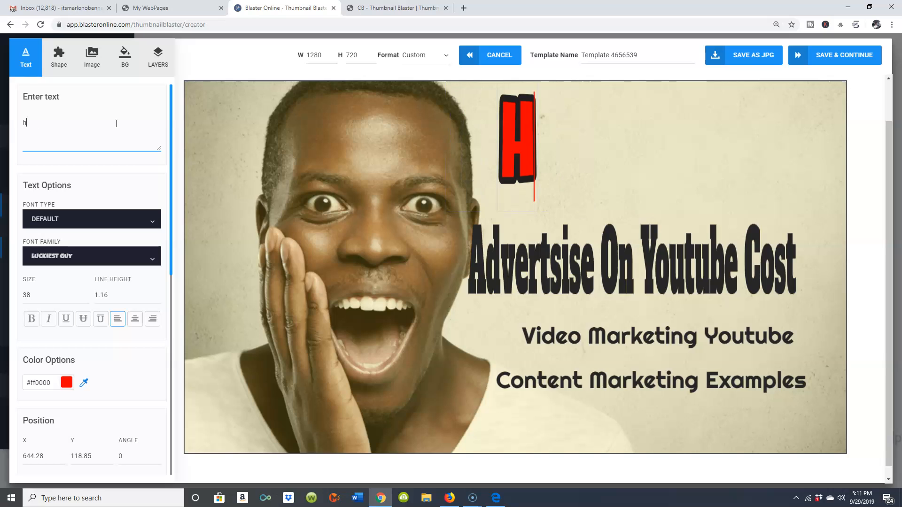
type("OW to c")
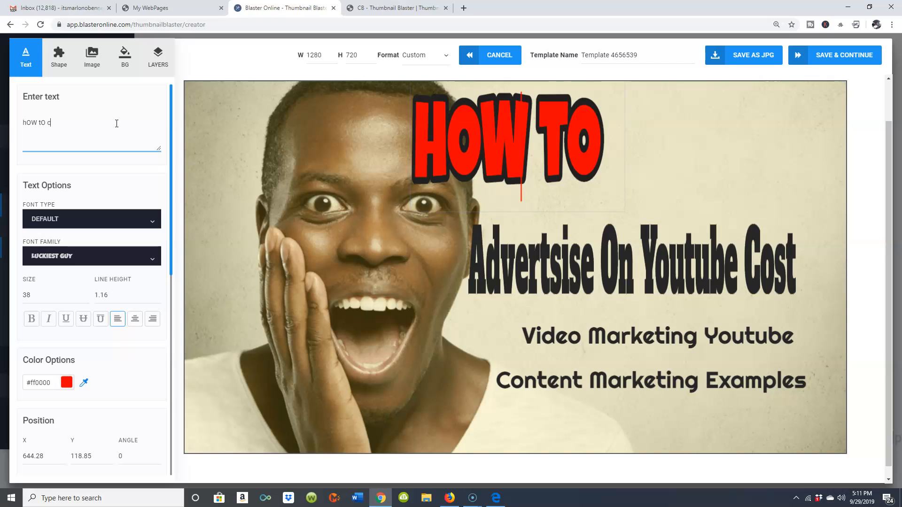
type("REATE b")
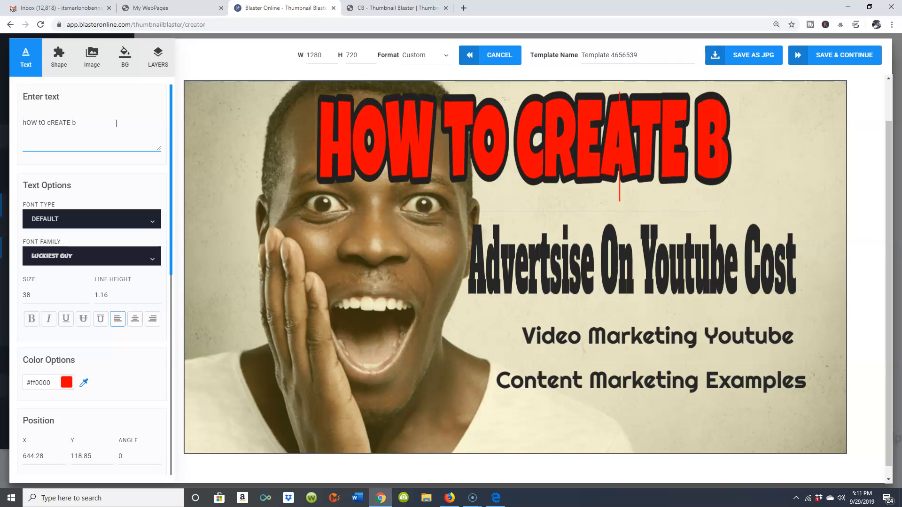
type("U")
key("BackSpace")
type("EAUT")
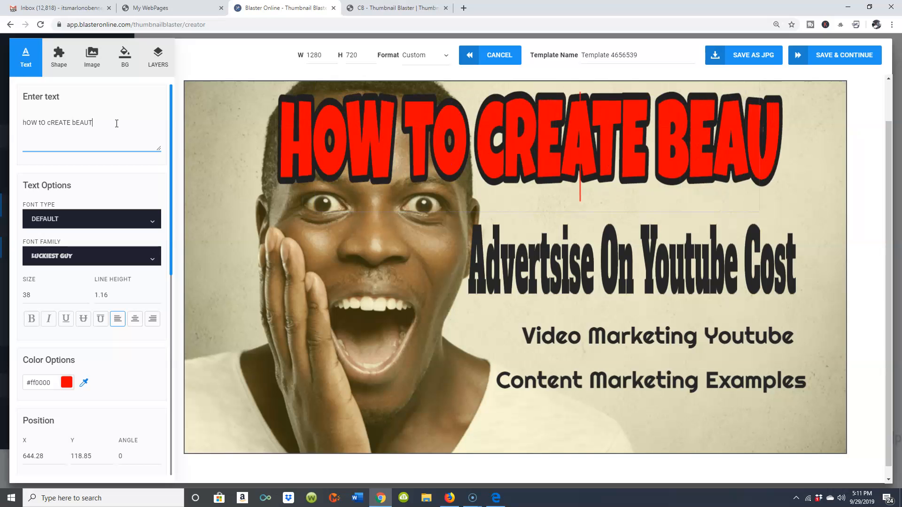
type("IFUL ")
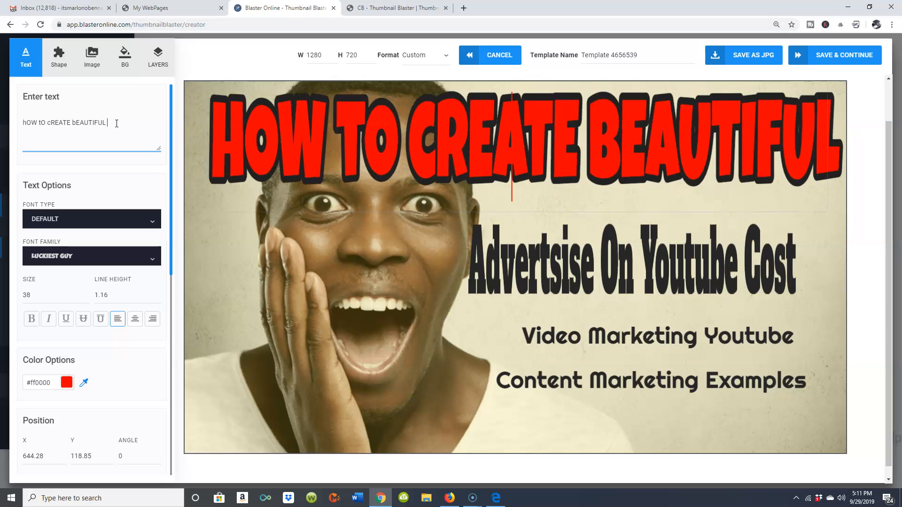
type("tHUM")
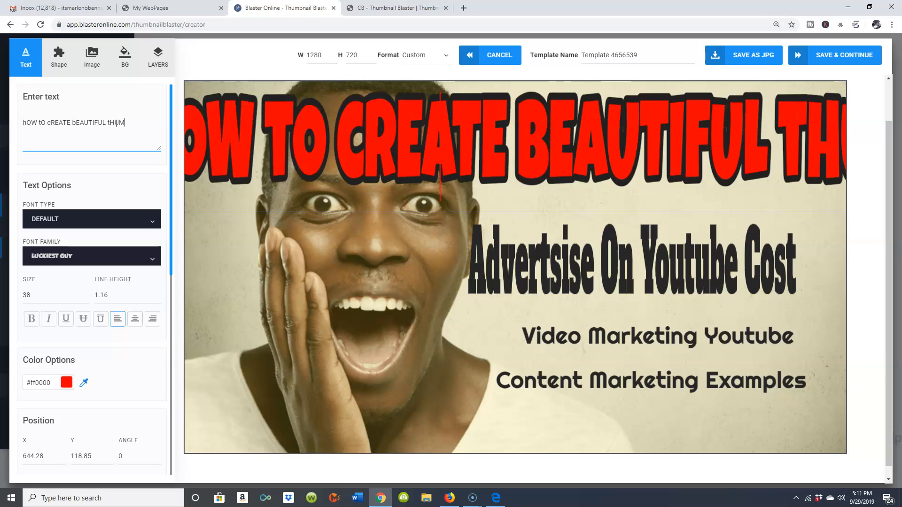
type("NAILS")
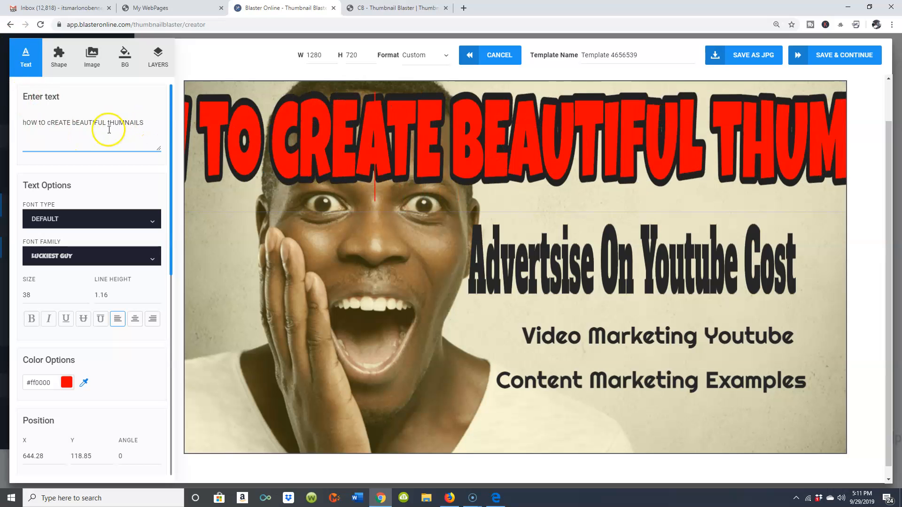
left_click(112, 129)
key("BackSpace")
type("T")
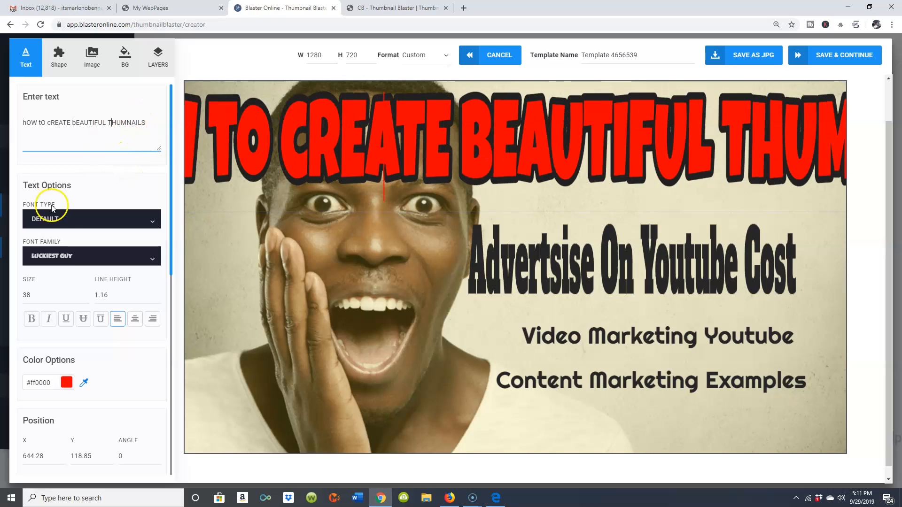
Set the headline's font size to 20 and add a line break at the end of its text.
left_click(43, 299)
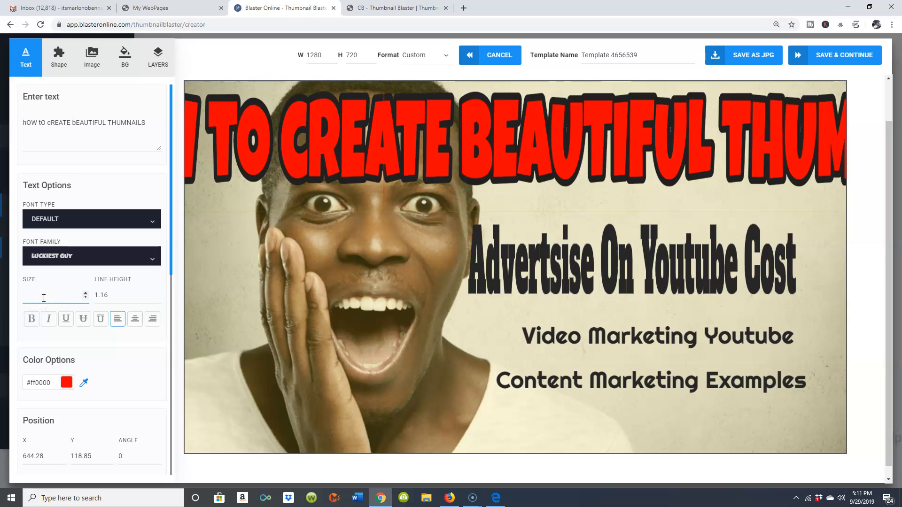
type("0")
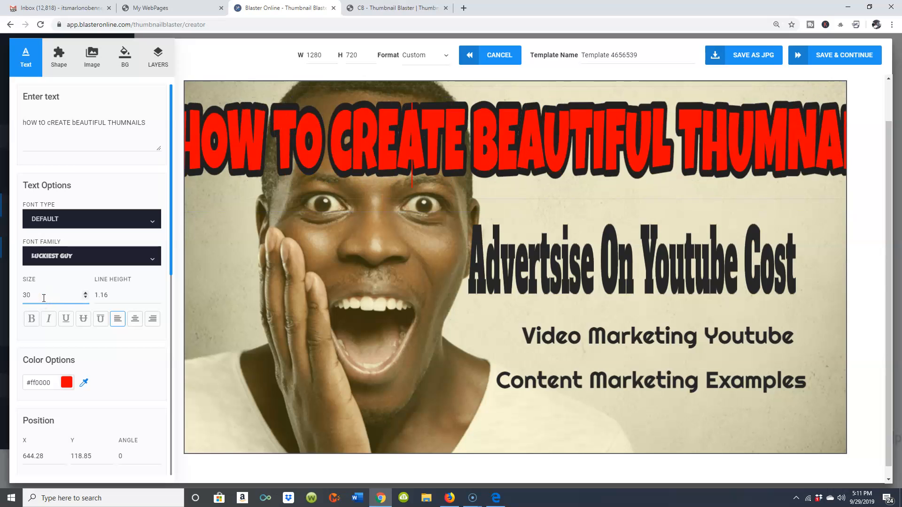
type("20")
left_click(505, 132)
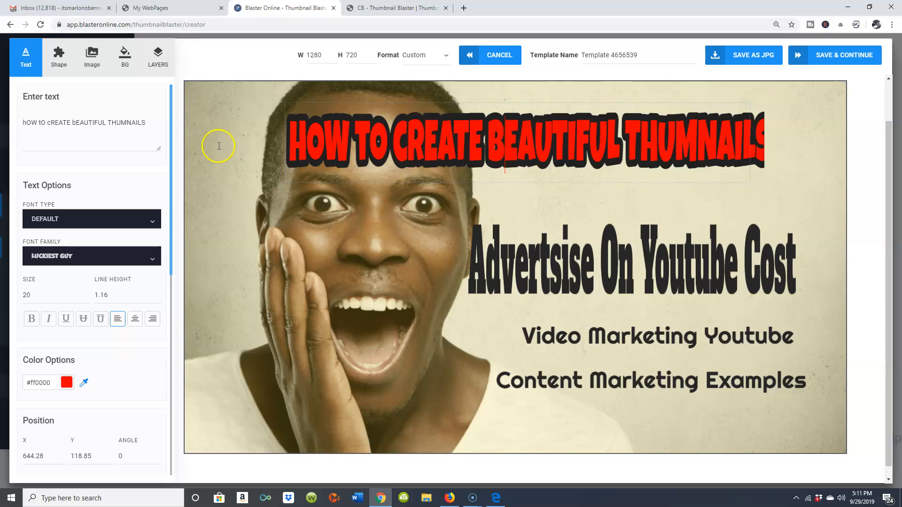
left_click(159, 118)
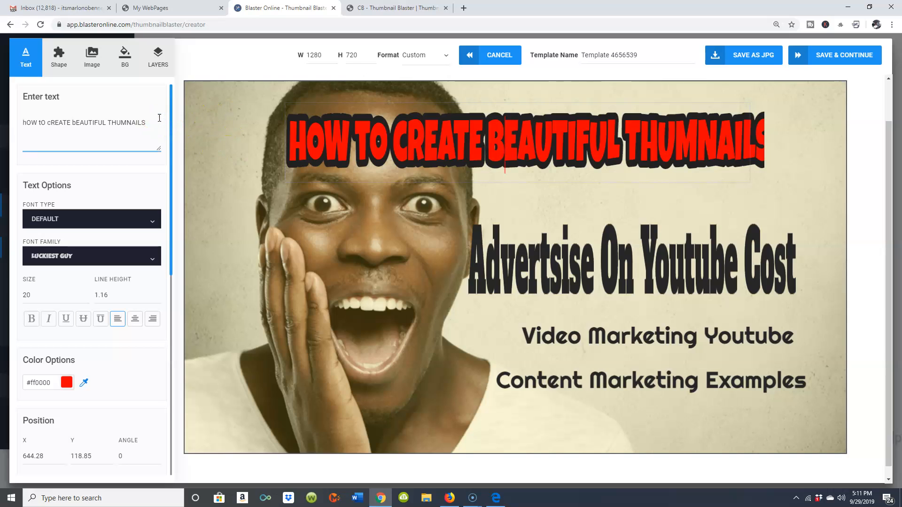
key("Return")
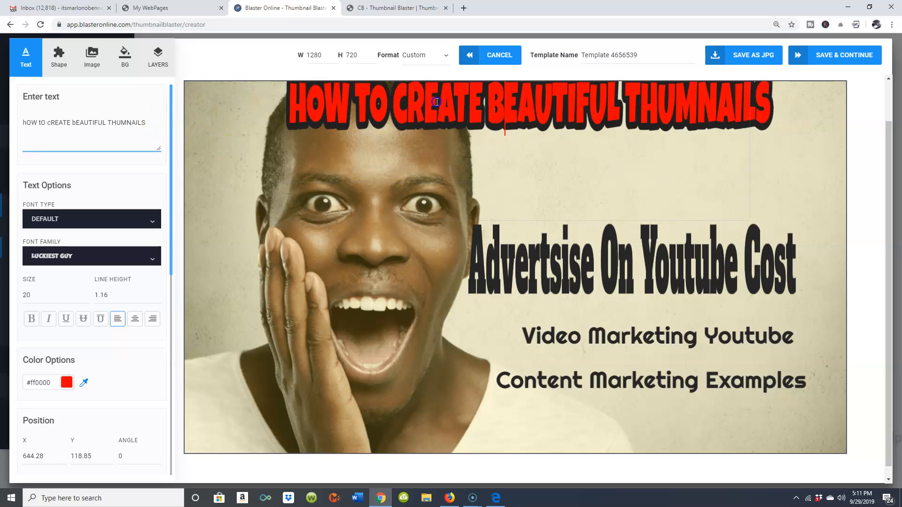
Reposition the black "Advertsise On Youtube Cost" text to about X 529, Y 285 and the red headline to about X 341, Y 171.
left_click_drag(554, 106, 530, 178)
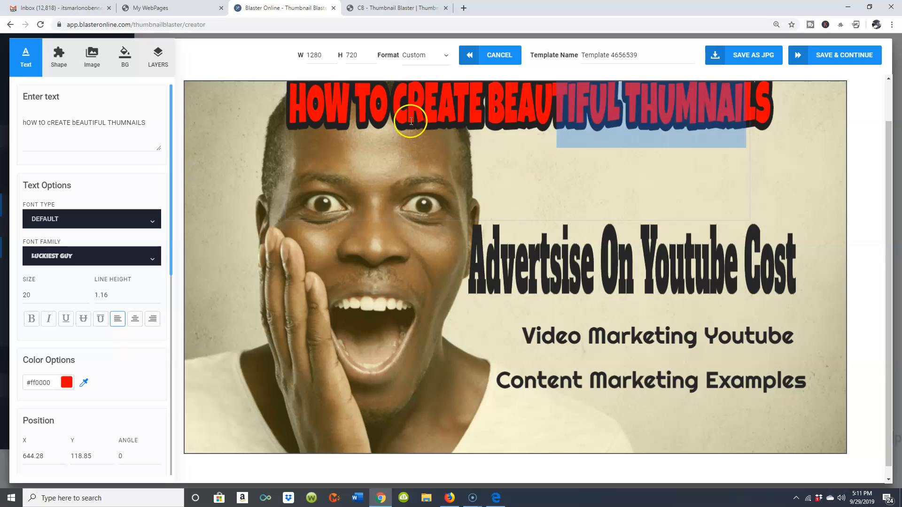
left_click(401, 105)
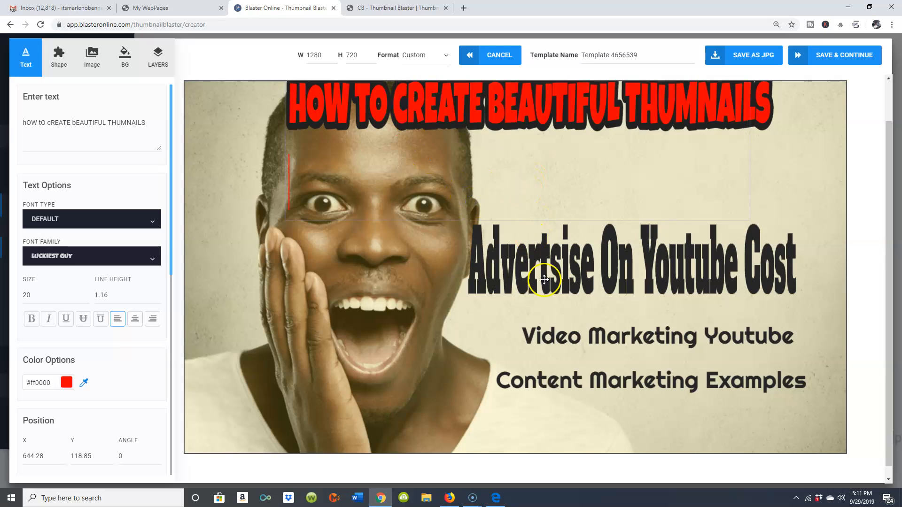
left_click(553, 267)
left_click_drag(577, 249, 592, 222)
left_click_drag(571, 98, 464, 125)
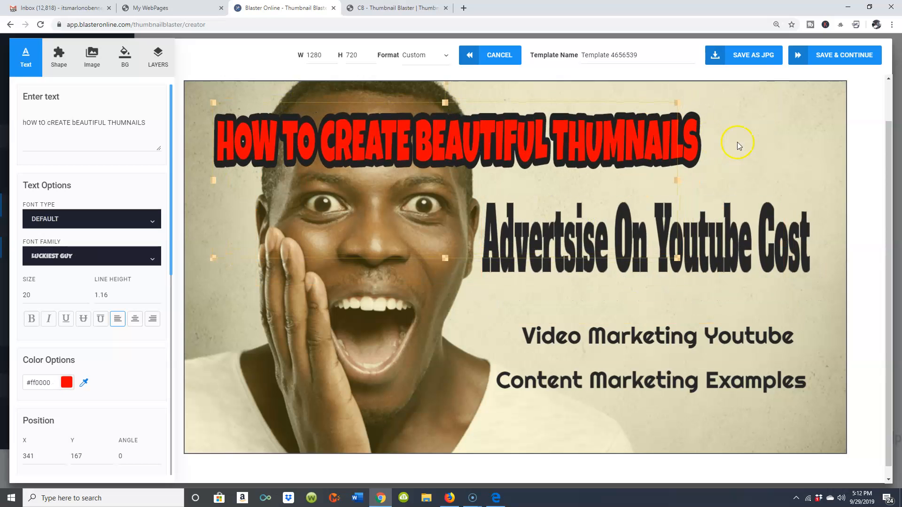
left_click(133, 124)
left_click(547, 245)
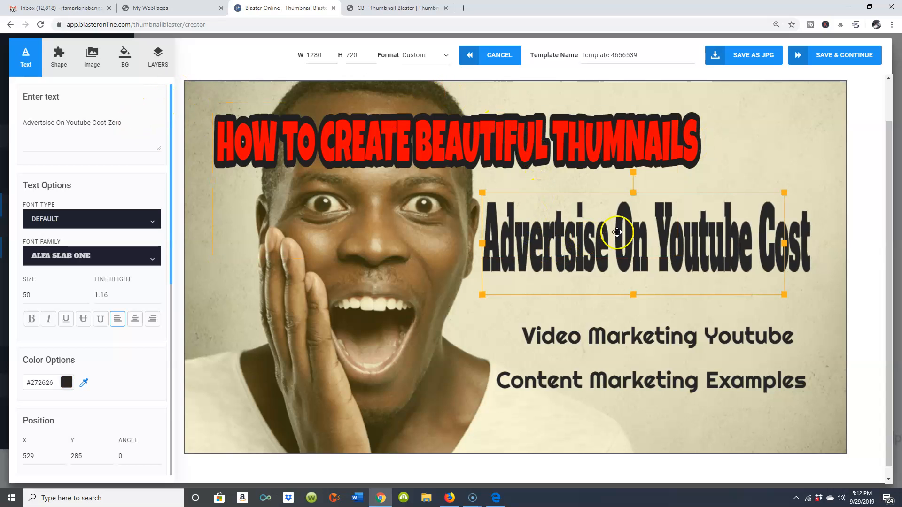
left_click(700, 148)
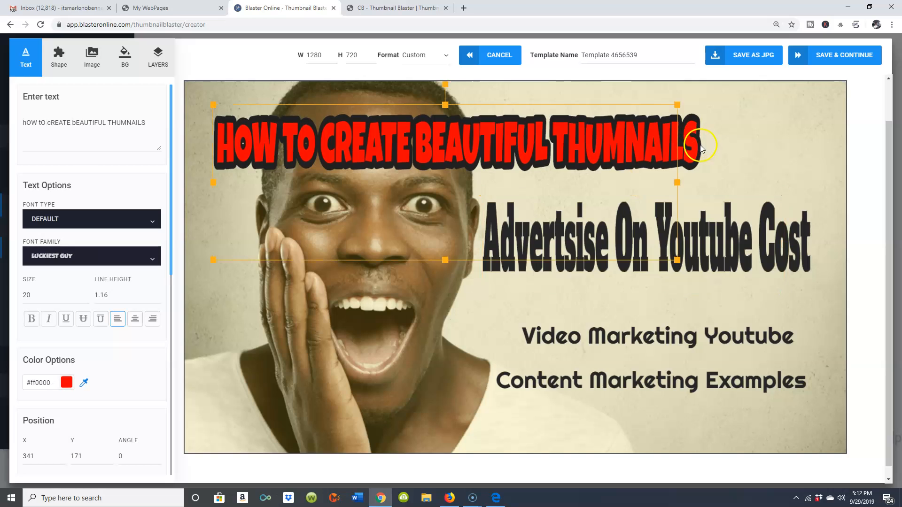
Shift the red headline to the right and tilt the black "Advertsise On Youtube Cost" text about 4° clockwise, lowered to about X 551, Y 333.
left_click(687, 128)
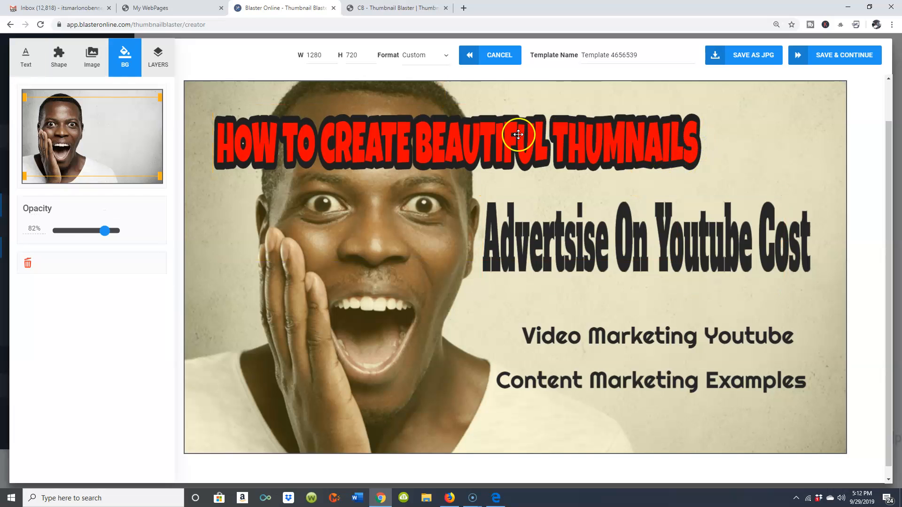
left_click_drag(444, 145, 517, 141)
left_click(564, 246)
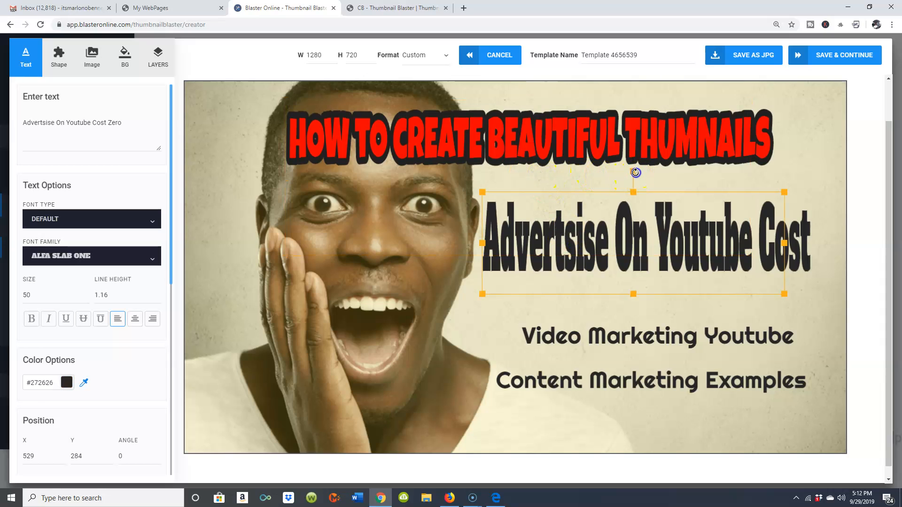
left_click_drag(637, 197, 642, 174)
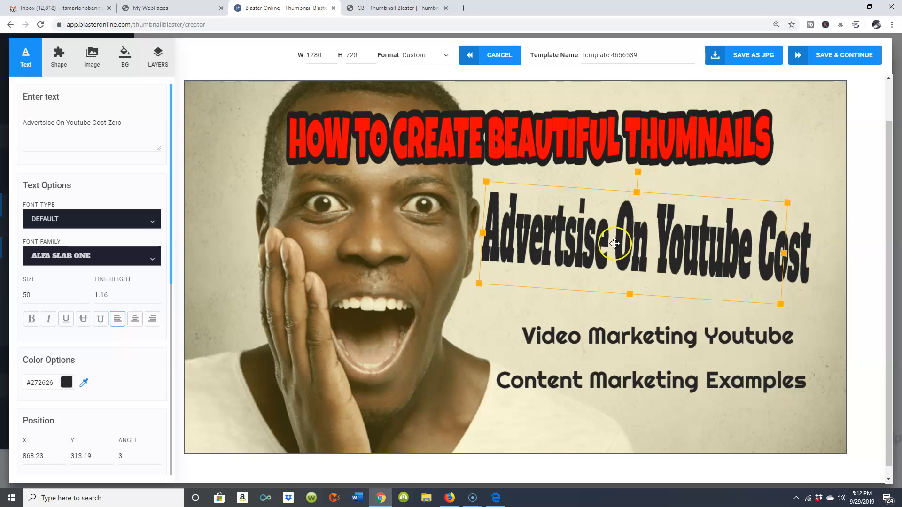
left_click_drag(626, 269, 636, 295)
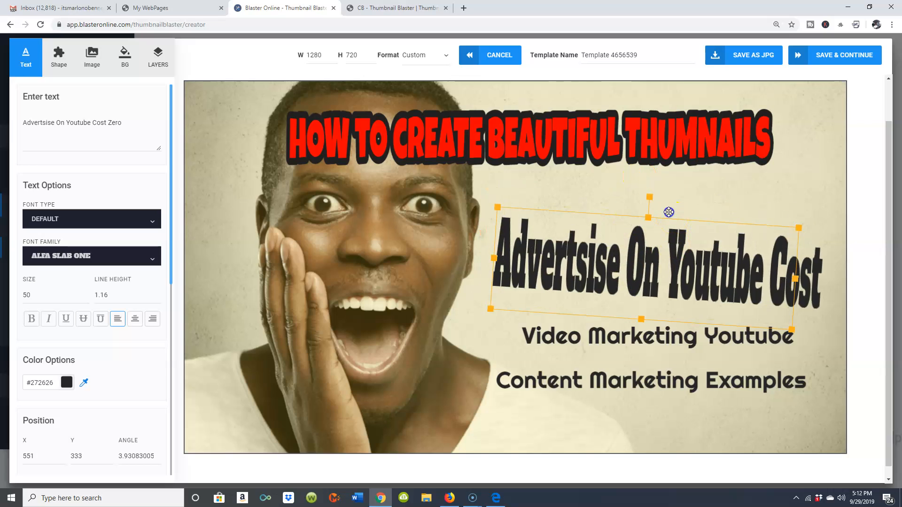
Nudge the red headline slightly up and left, and raise the tilted black text to about X 551, Y 280.
left_click(569, 134)
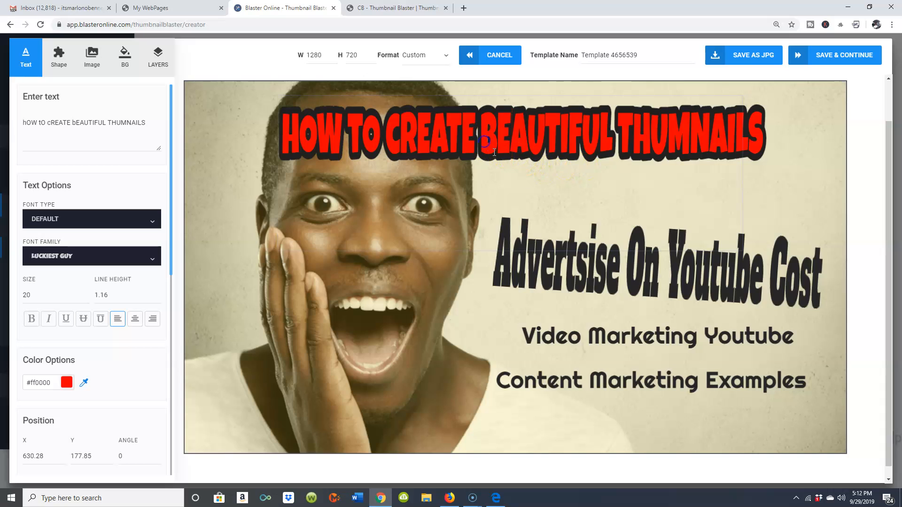
key("Left")
key("Left")
key("Left")
key("Left")
left_click_drag(644, 306, 644, 281)
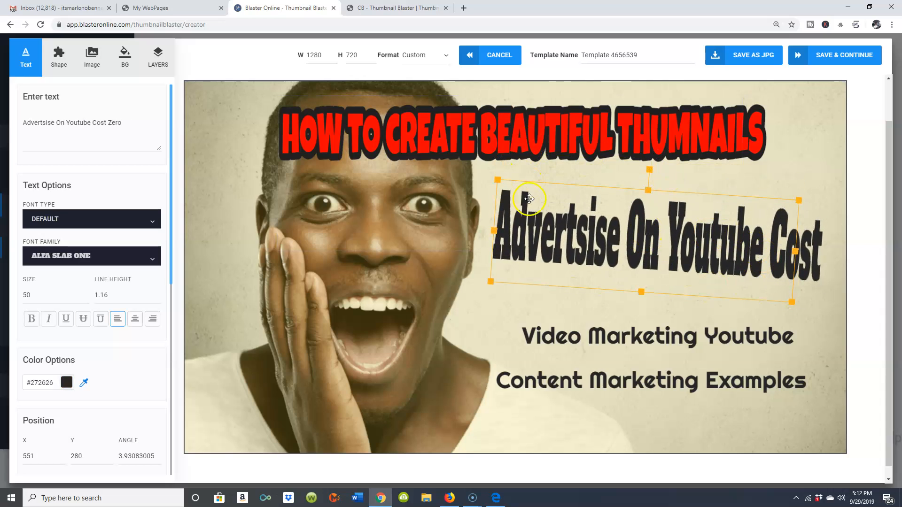
Replace the tilted black text's wording with "FOR YOR YOUTUBE VIDEOS".
left_click(131, 122)
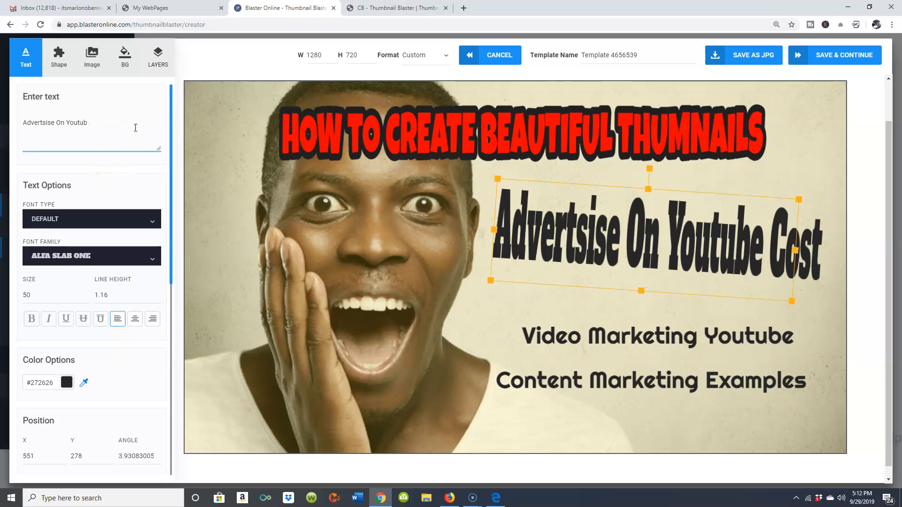
type("f")
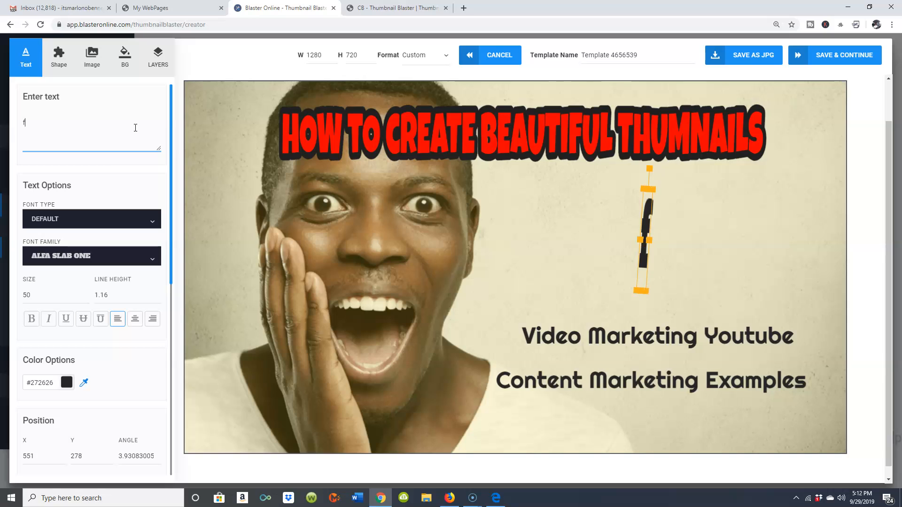
type("OR yOU")
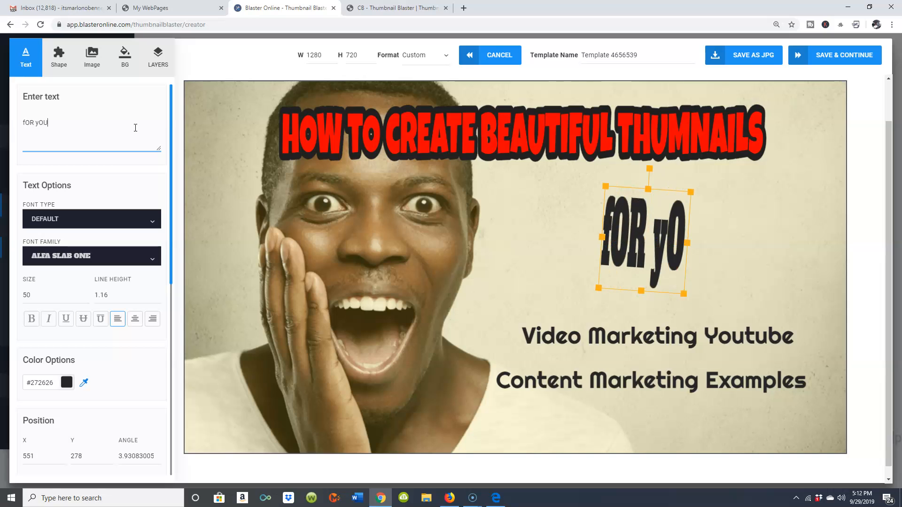
type("R yOU")
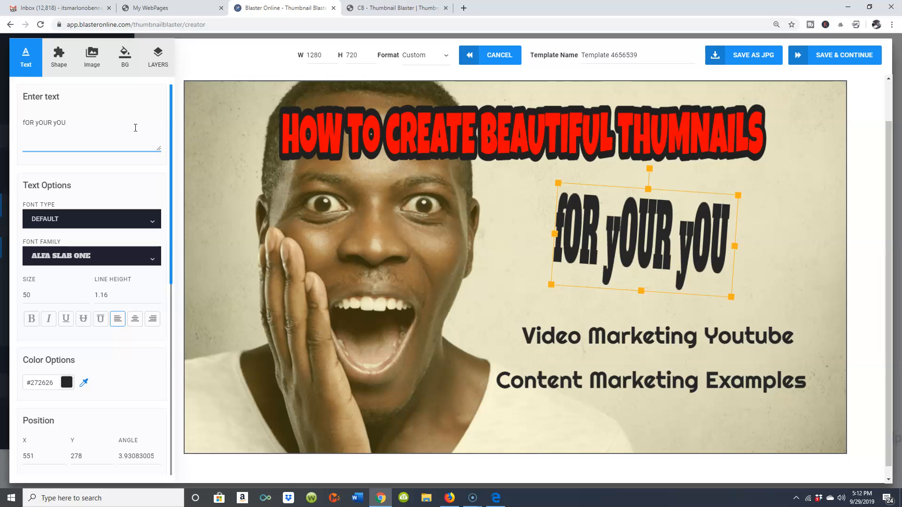
key("BackSpace")
type("FOR YOR YOUTUBE VIDEOS")
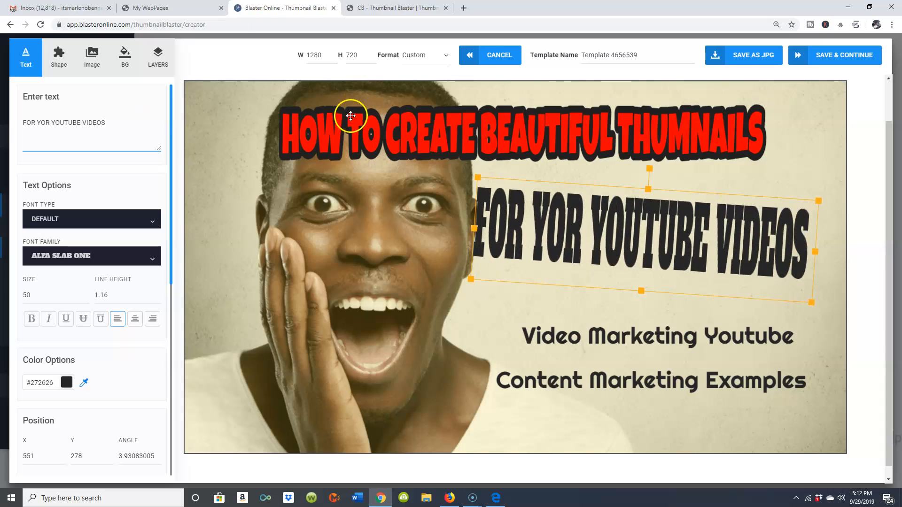
Nudge the black "FOR YOR YOUTUBE VIDEOS" text slightly down and place the red headline at about X 392, Y 177.
mouse_move(643, 211)
left_mouse_down()
mouse_move(678, 203)
mouse_move(674, 225)
mouse_move(579, 272)
mouse_move(633, 201)
mouse_move(630, 213)
left_mouse_up()
left_click_drag(763, 265, 732, 259)
left_click_drag(616, 158, 618, 161)
left_click(756, 169)
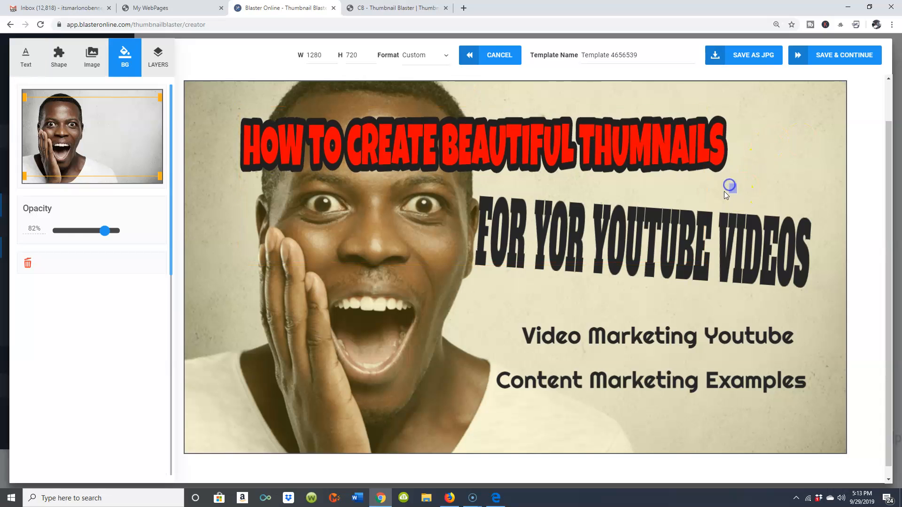
Widen the red headline by stretching it outward from its left edge.
left_click(718, 146)
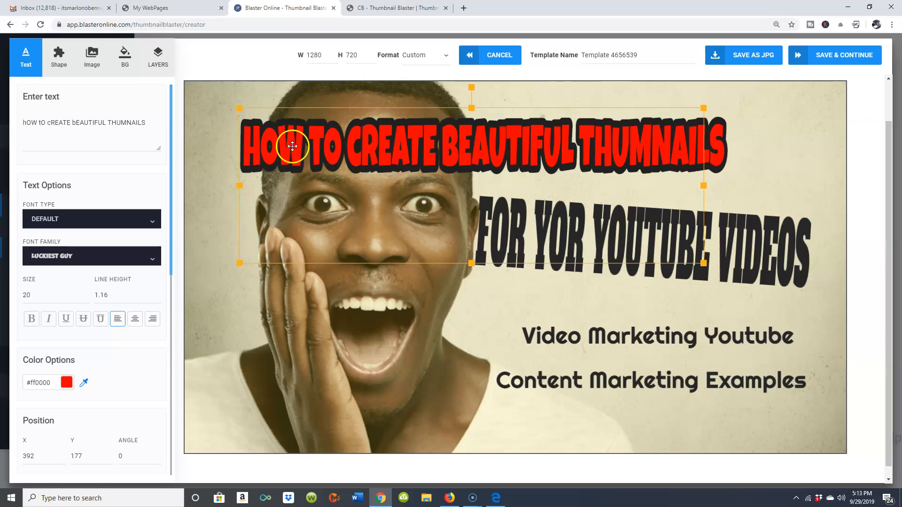
left_click_drag(239, 187, 219, 233)
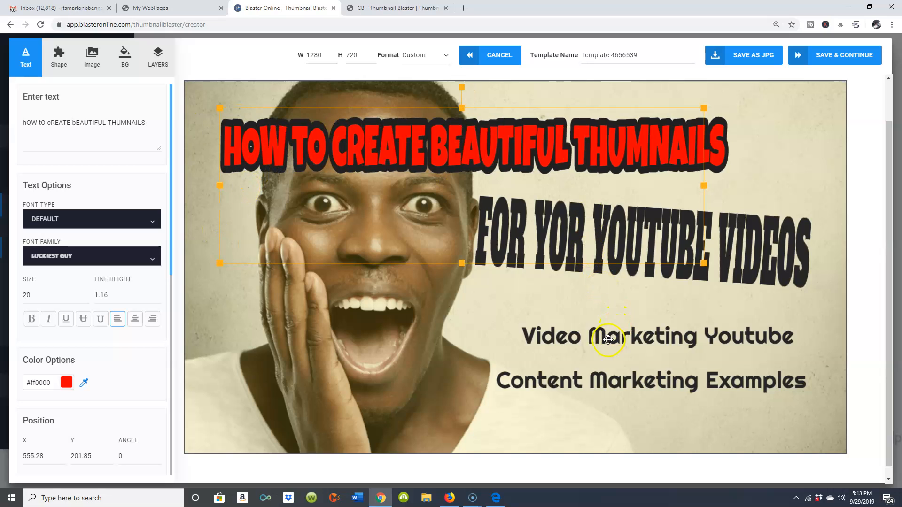
Bring the "Video Marketing Youtube" and "Content Marketing Examples" lines closer together below the black text.
left_click_drag(601, 339, 594, 324)
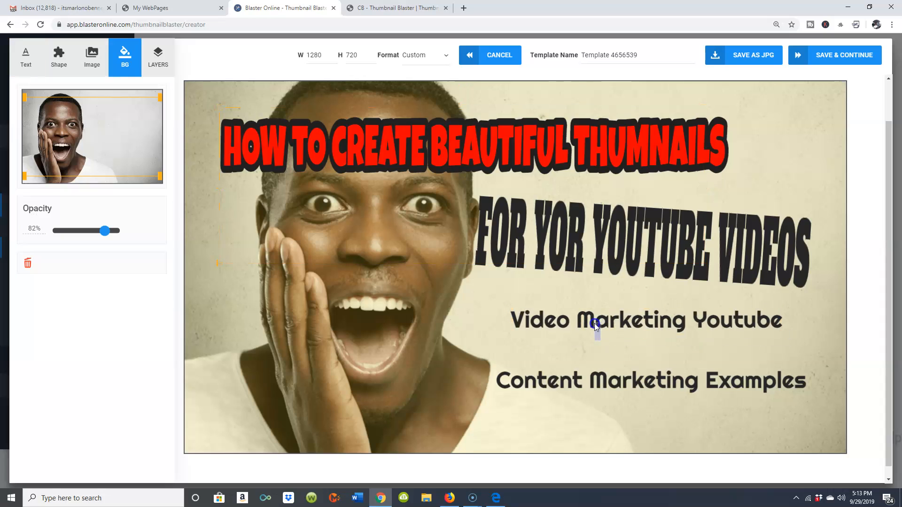
mouse_move(610, 367)
left_mouse_down()
mouse_move(612, 359)
mouse_move(609, 374)
left_mouse_up()
left_click_drag(633, 330, 637, 348)
Place the black text at about X 533, Y 339 and the red headline at about X 433, Y 166.
mouse_move(658, 267)
left_mouse_down()
mouse_move(670, 286)
mouse_move(650, 266)
left_mouse_up()
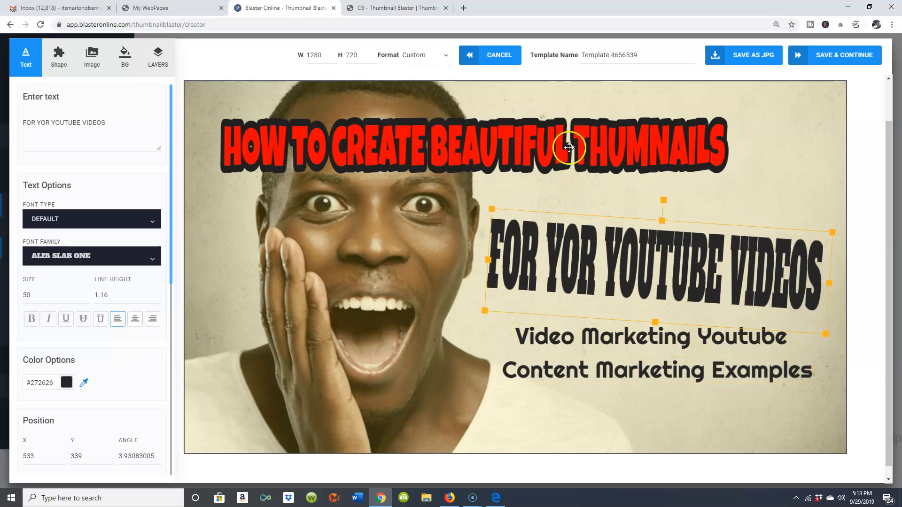
left_click_drag(567, 146, 597, 139)
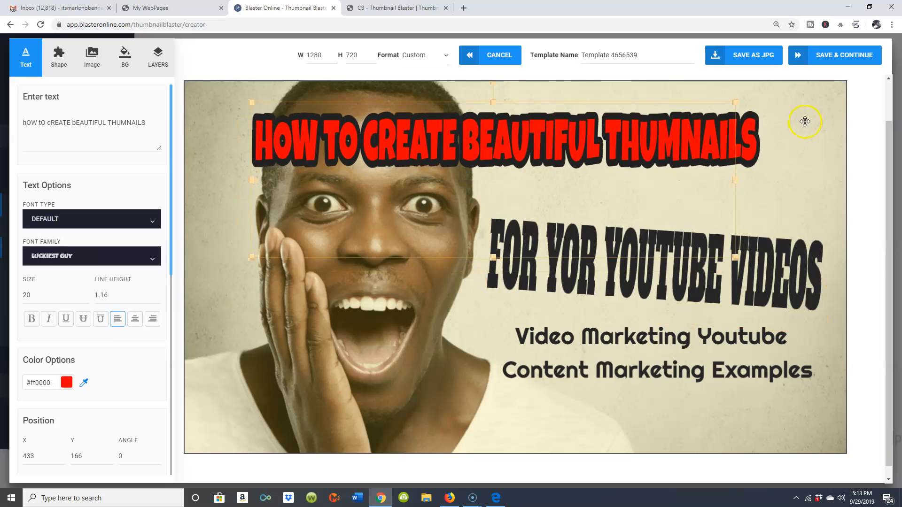
left_click(576, 184)
left_click(536, 151)
left_click(508, 156)
left_click(501, 98)
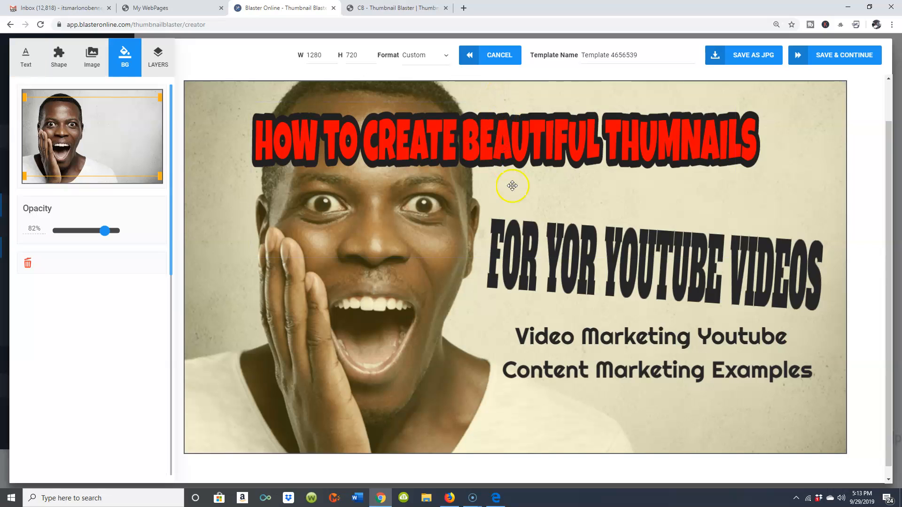
left_click(519, 278)
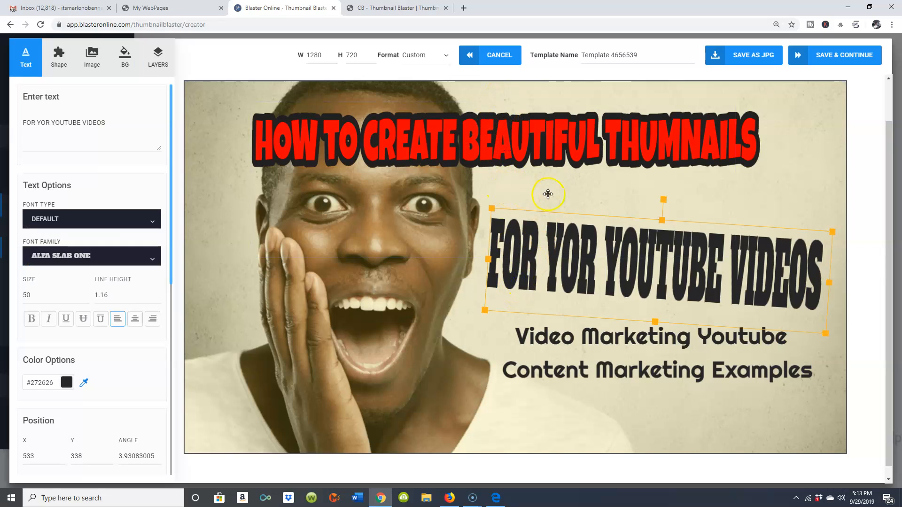
Shift the red headline slightly right and stretch it taller so its letters nearly reach the canvas's upper edge.
left_click(496, 174)
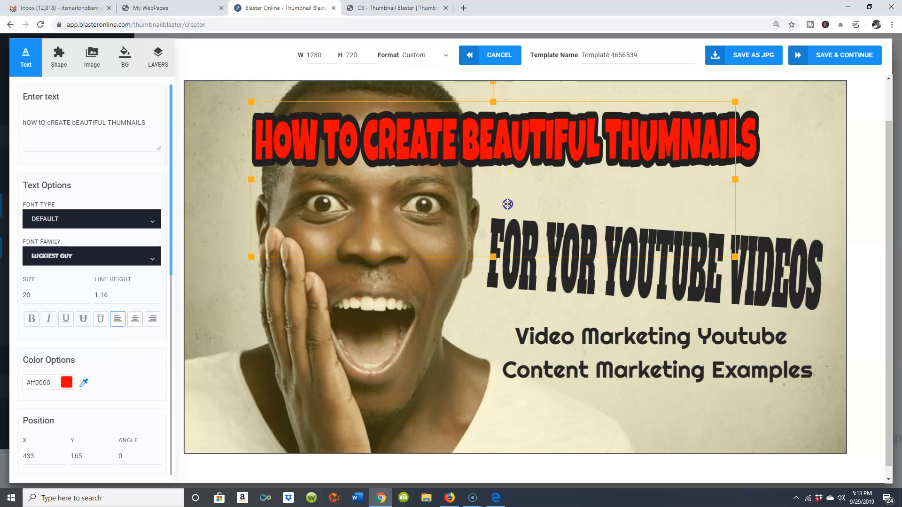
left_click_drag(506, 128, 522, 177)
left_click_drag(508, 114, 512, 121)
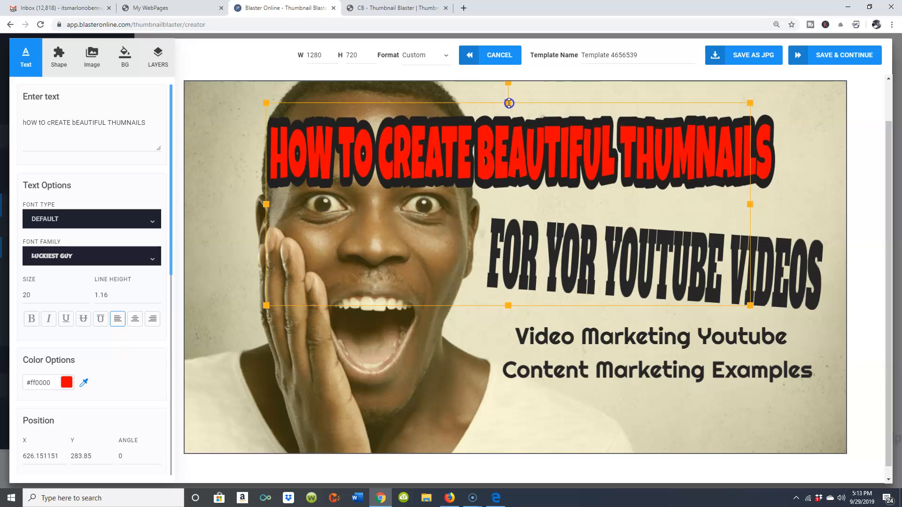
left_click_drag(513, 86, 517, 81)
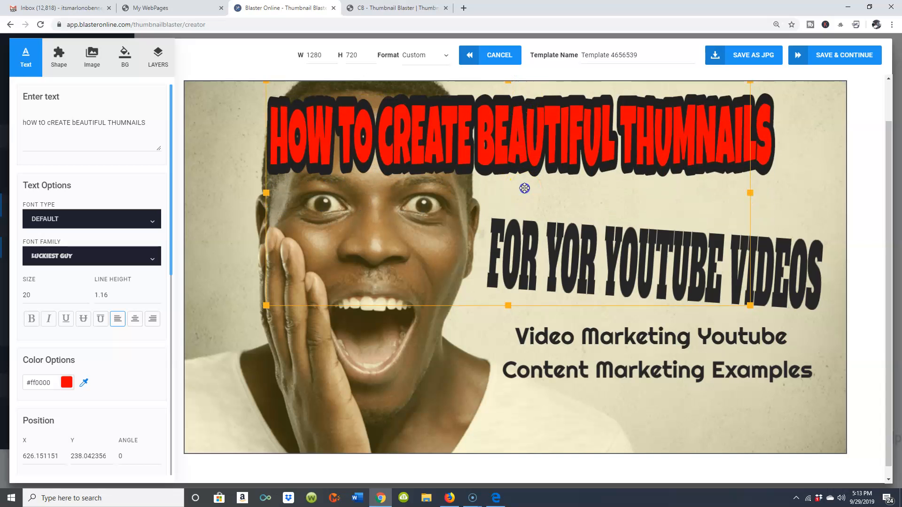
Reposition the black text just above the two smaller lines and nudge the red headline to about X 463, Y 191.
left_click_drag(581, 257, 550, 238)
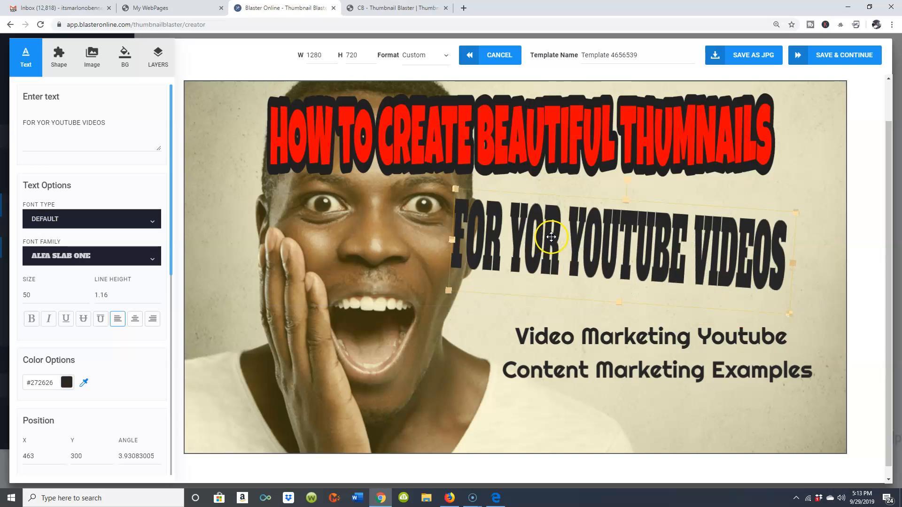
left_click_drag(634, 257, 649, 280)
left_click(485, 164)
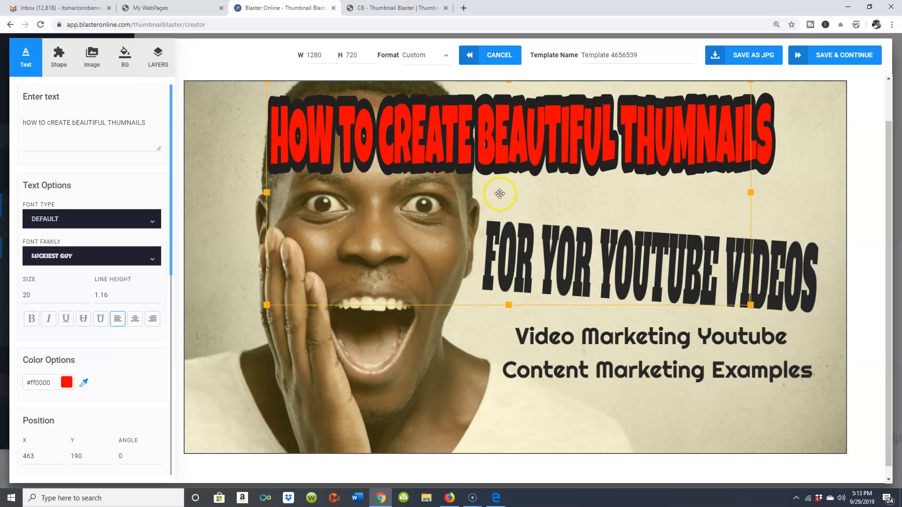
left_click_drag(486, 165, 487, 166)
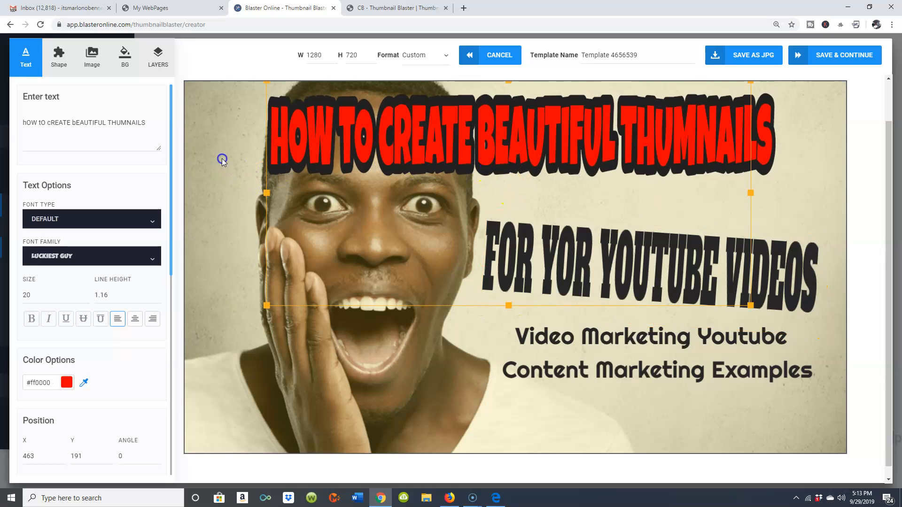
Move the red headline down and left to about X 409, Y 256.
left_click(362, 144)
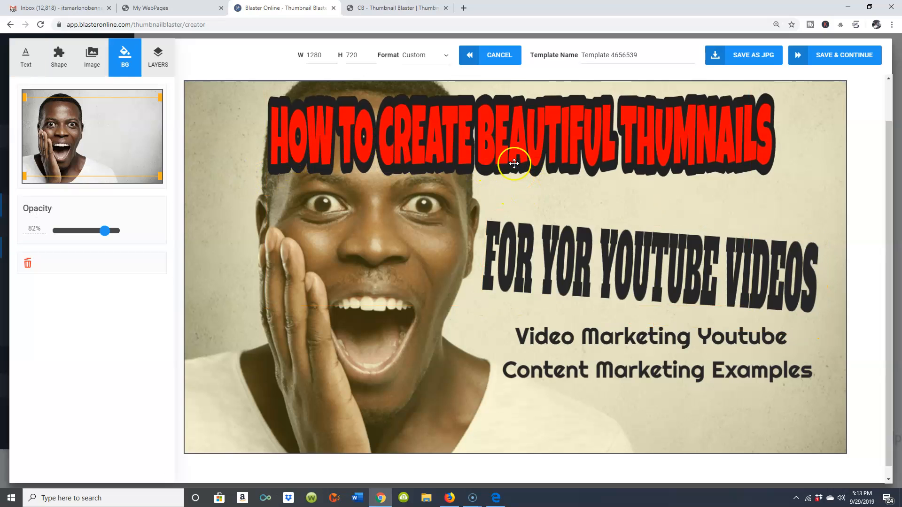
left_click(511, 150)
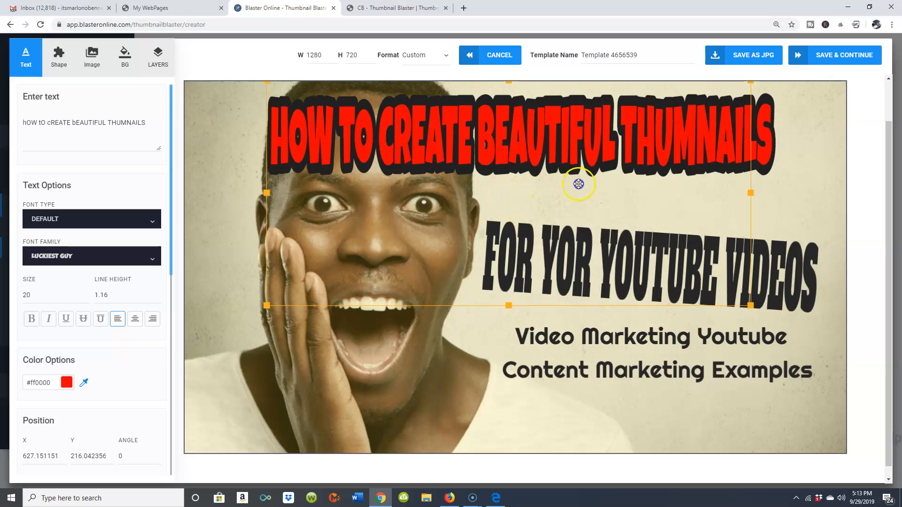
left_click_drag(562, 194, 581, 148)
left_click(510, 308)
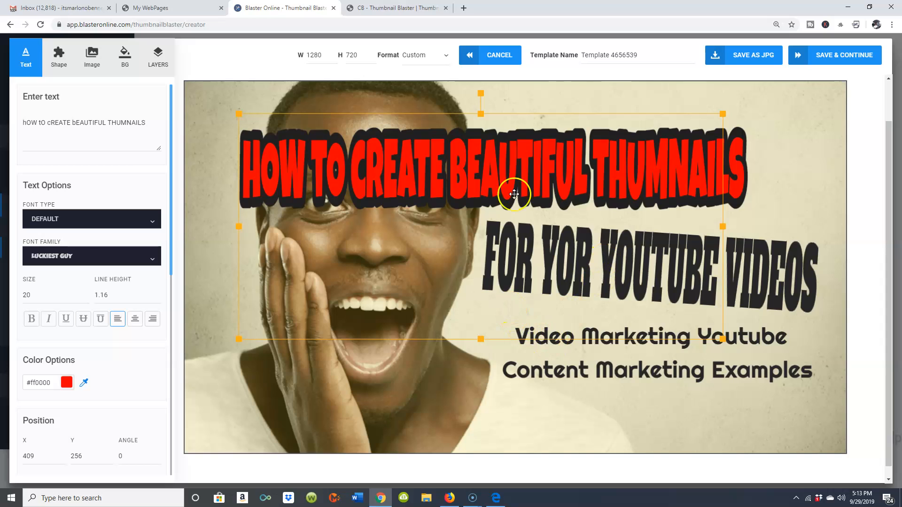
Stretch the red headline taller from its upper edge and shift it so all its letters fit on the canvas.
left_click(486, 116)
left_click_drag(488, 94, 519, 45)
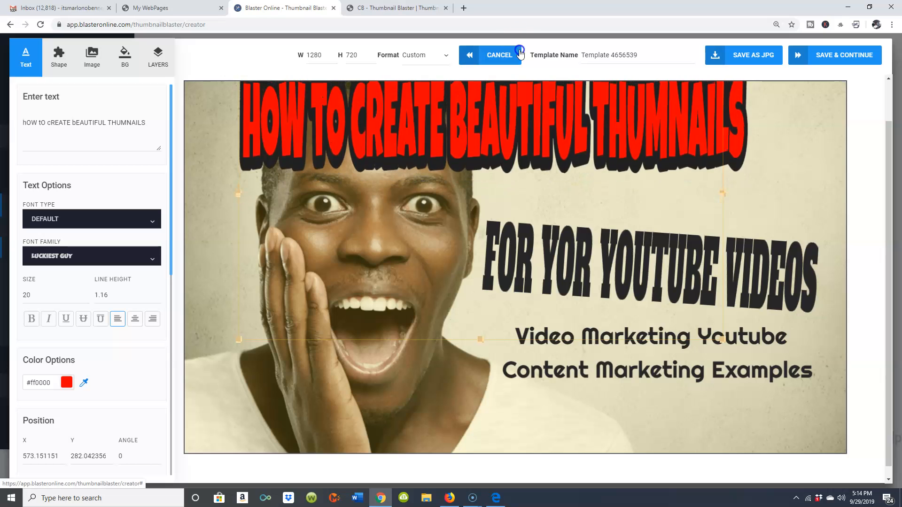
left_click_drag(560, 126, 582, 103)
Lower the two smaller marketing lines toward the canvas's bottom edge and the black text to about X 524, Y 388.
left_click(581, 255)
left_click_drag(575, 281, 593, 341)
left_click_drag(599, 385, 590, 407)
left_click_drag(614, 350, 613, 363)
left_click_drag(605, 250, 613, 267)
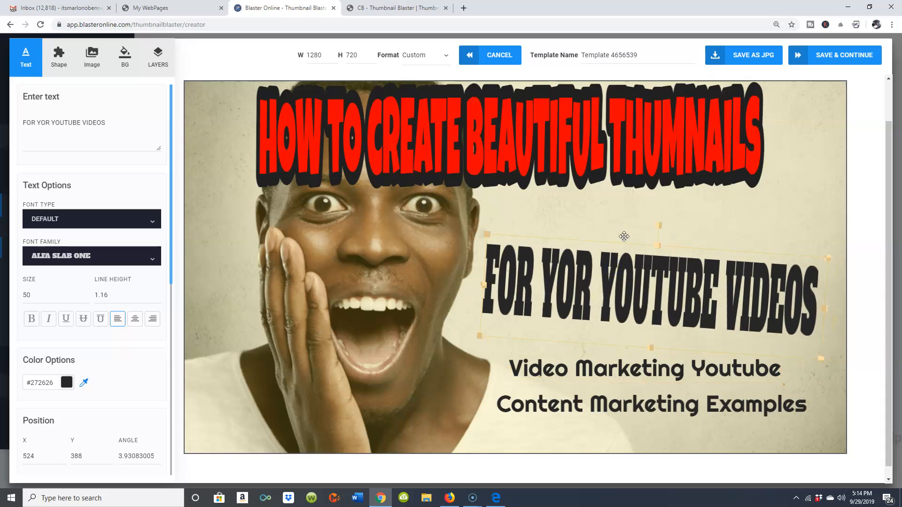
Move the enlarged red headline down and left to about X 341, Y 282, leaving it selected.
left_click(653, 123)
left_click_drag(640, 153, 614, 159)
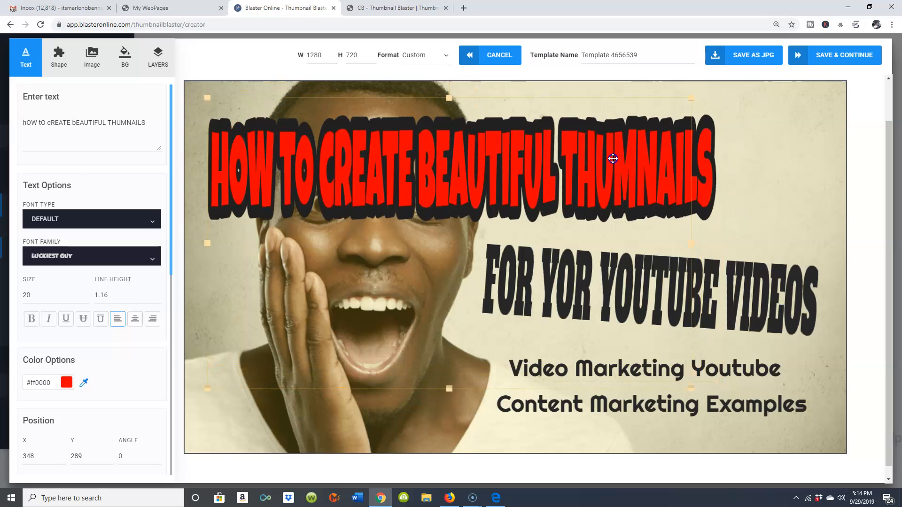
left_click(714, 252)
left_click(697, 168)
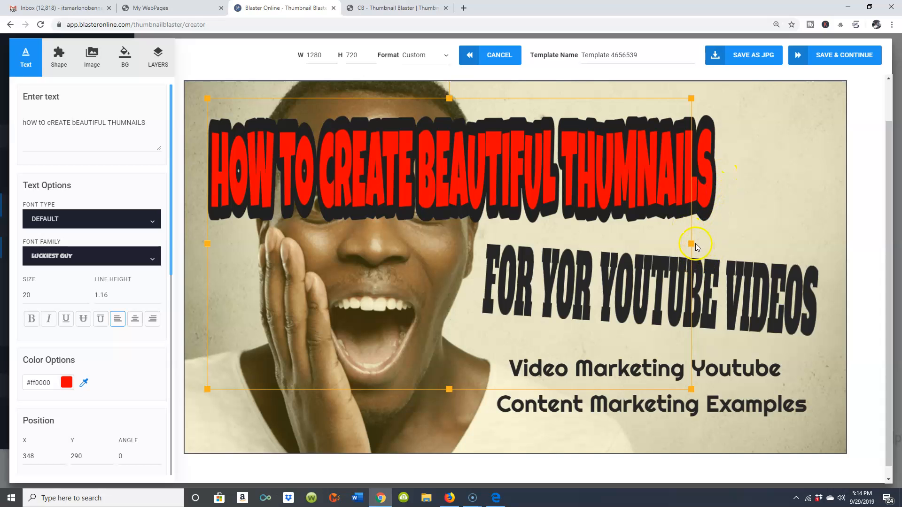
left_click_drag(736, 245, 686, 244)
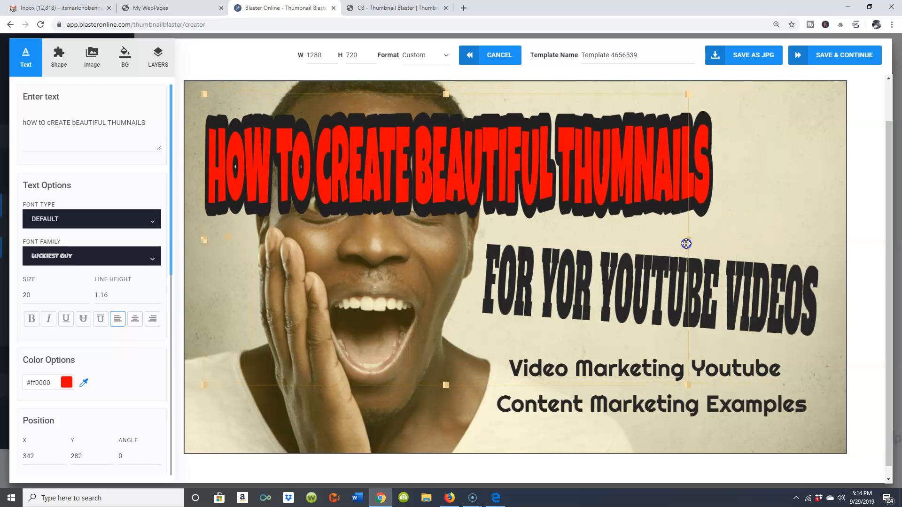
left_click(695, 162)
left_click(625, 148)
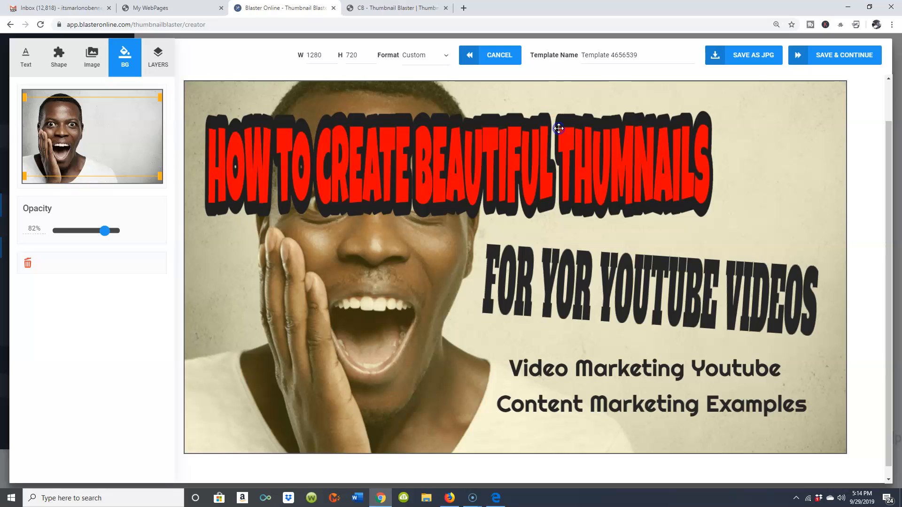
left_click(291, 142)
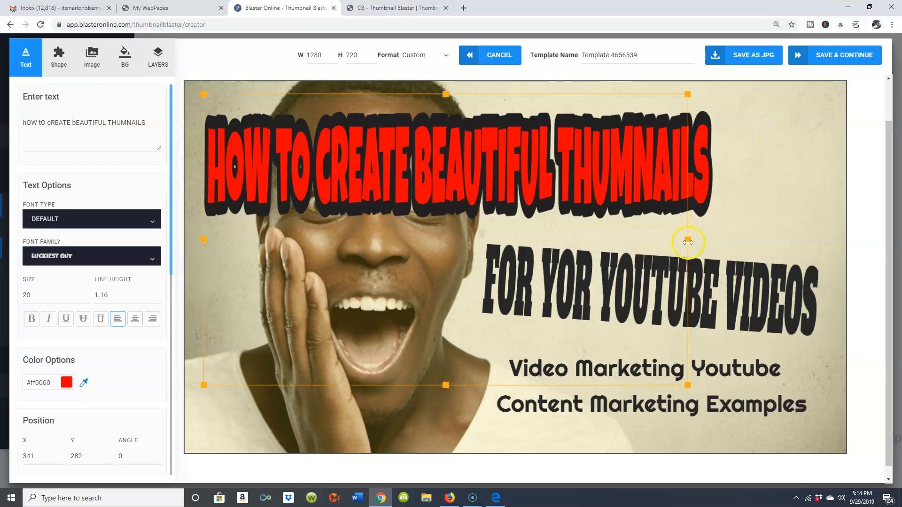
Move the red headline up against the canvas's upper edge, at about X 406, Y 224.
mouse_move(693, 246)
left_mouse_down()
mouse_move(706, 232)
mouse_move(683, 237)
left_mouse_up()
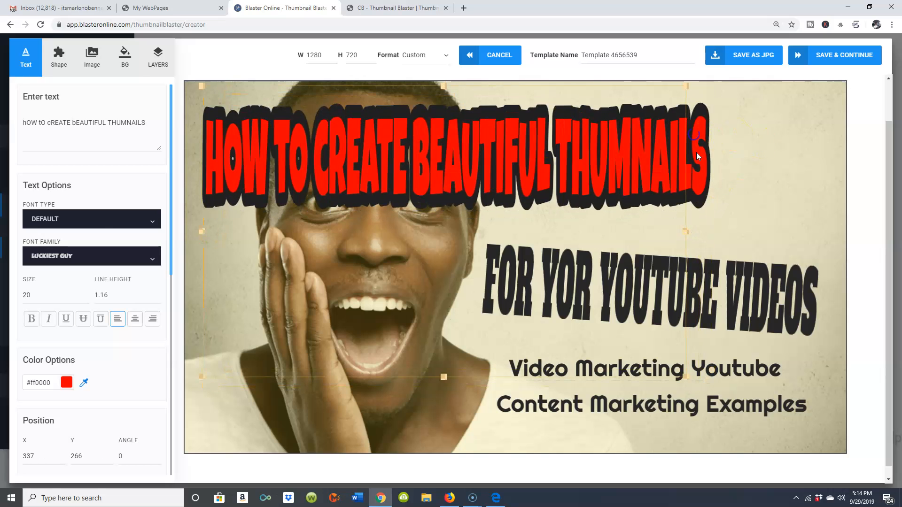
left_click(700, 156)
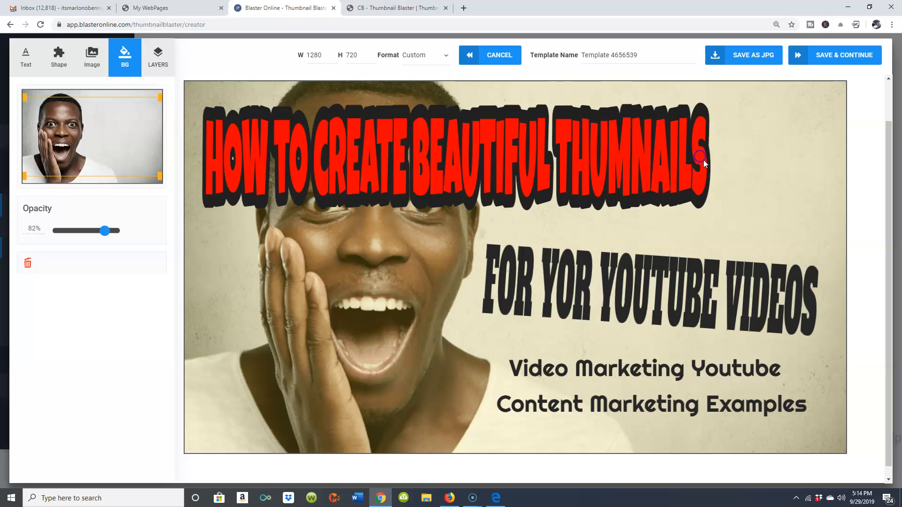
left_click(511, 120)
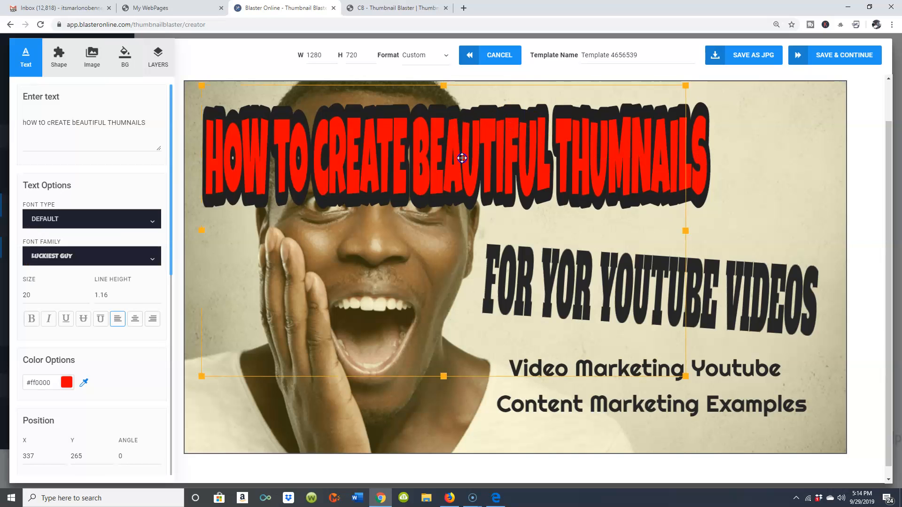
left_click_drag(474, 163, 502, 112)
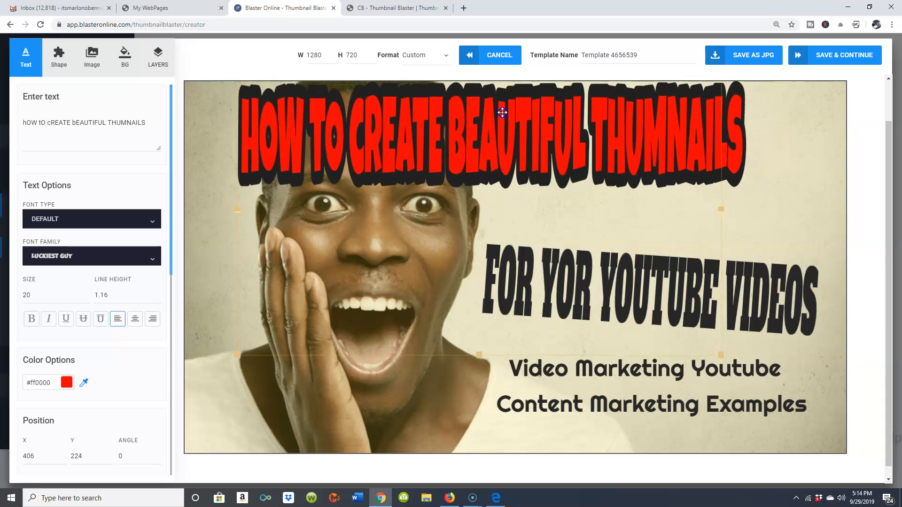
Shift the black "FOR YOR YOUTUBE VIDEOS" text to about X 526, Y 379 and set its angle to -12.
left_click_drag(558, 259, 548, 228)
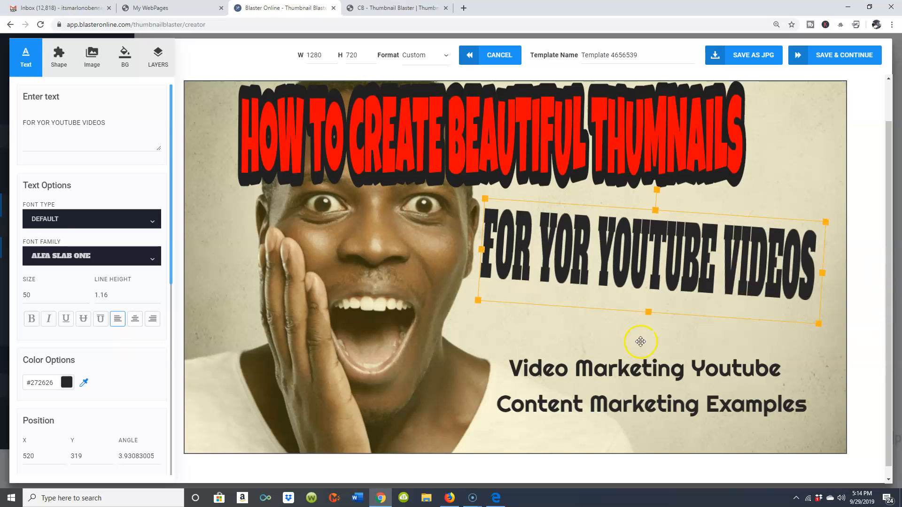
left_click_drag(696, 268, 696, 290)
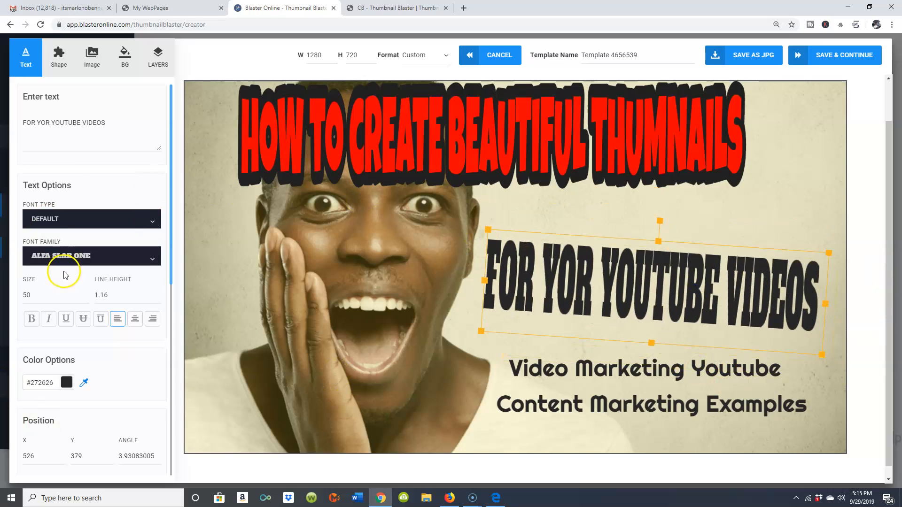
scroll(61, 272, "down", 4)
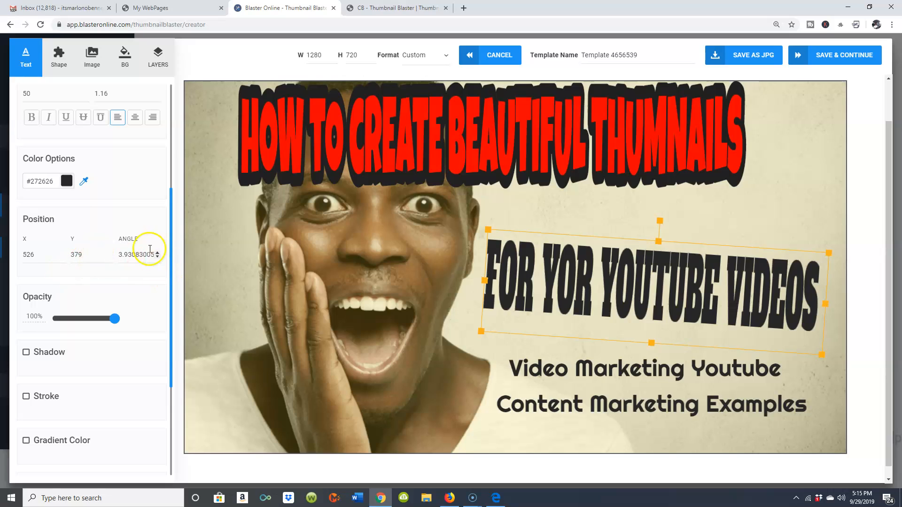
left_click(137, 239)
left_click(158, 257)
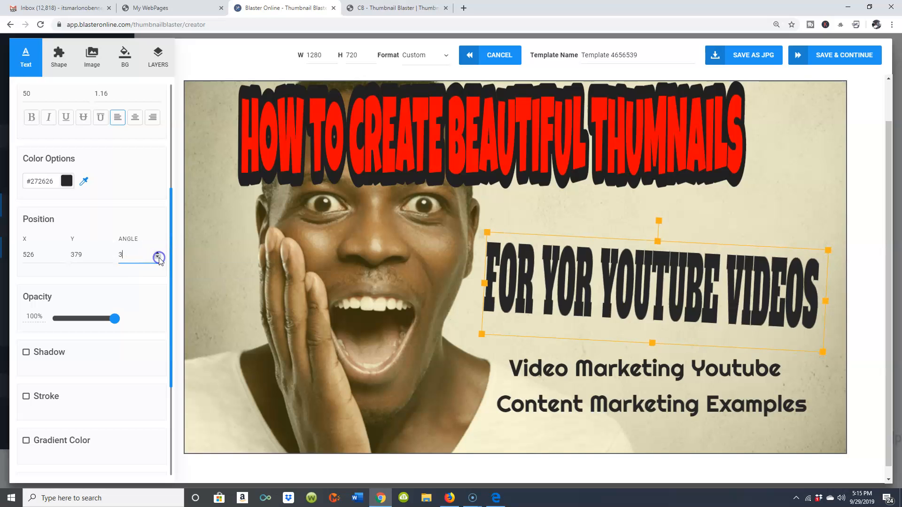
left_click(159, 259)
left_click(159, 259)
left_click(159, 259)
left_click(159, 259)
left_click(158, 259)
left_click(159, 258)
left_click(158, 259)
left_click(159, 259)
left_click(159, 259)
left_click(159, 259)
left_click(159, 258)
left_click(159, 259)
left_click(159, 259)
left_click(159, 259)
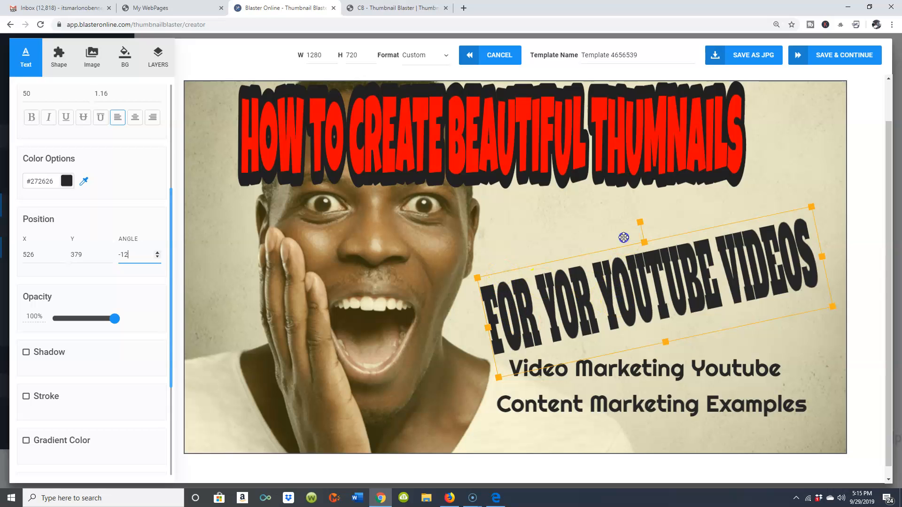
Move the red headline to about X 352, Y 264 and lower the slanted black text toward the smaller marketing lines.
left_click_drag(625, 217, 618, 258)
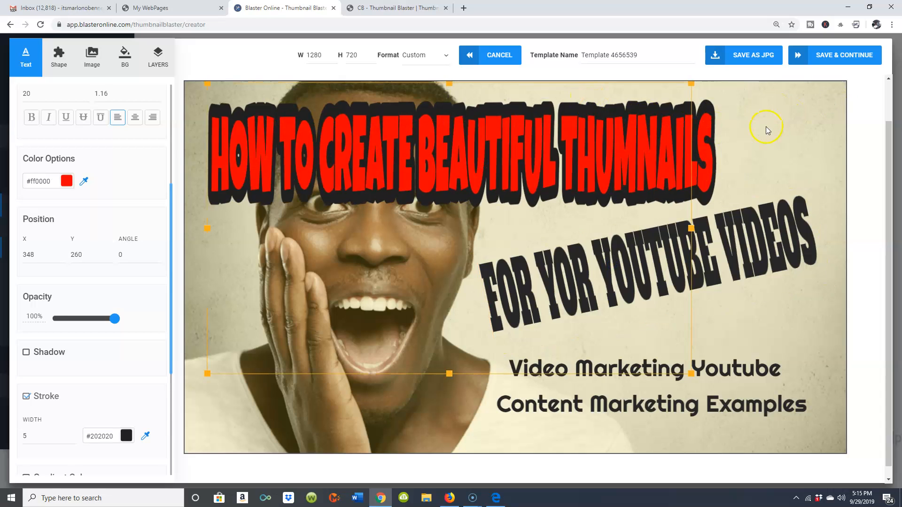
left_click(724, 164)
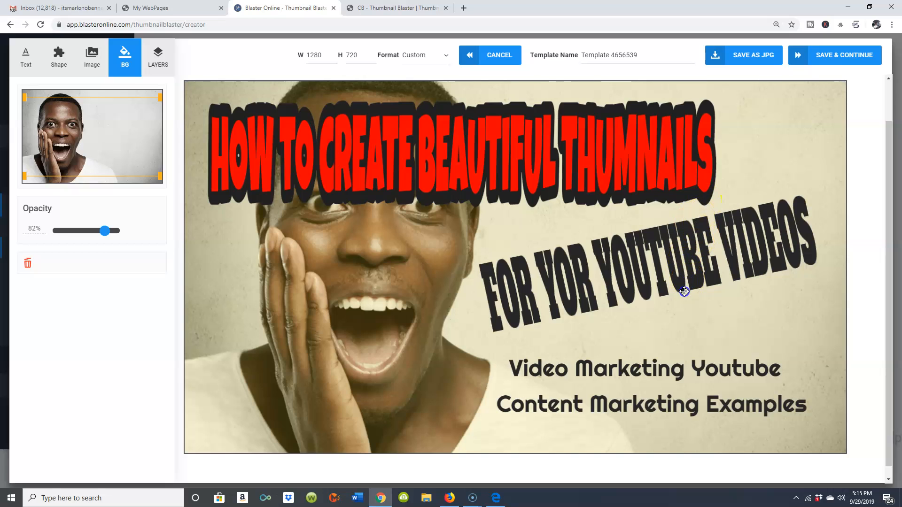
left_click_drag(681, 302, 704, 193)
left_click(704, 160)
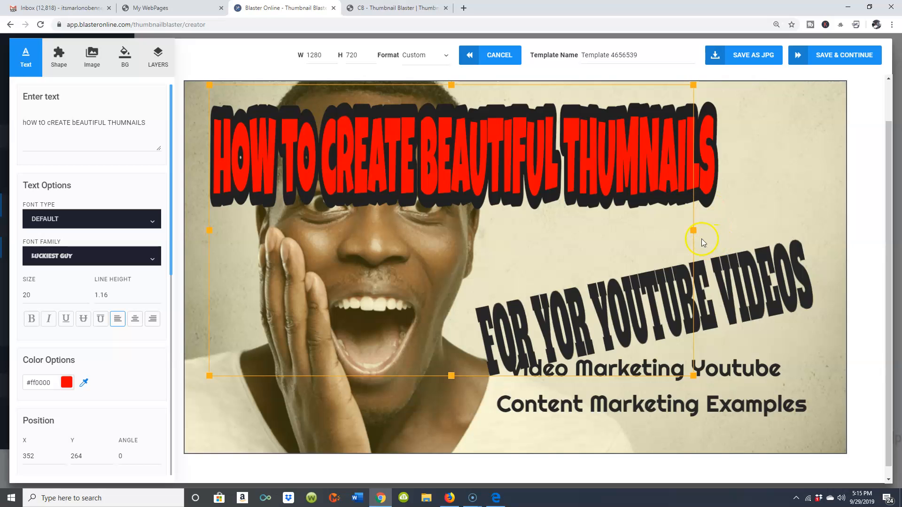
Widen the red headline across the canvas, placing it at about X 429, Y 222, and move the slanted black text to about X 506, Y 317.
left_click_drag(693, 233, 814, 231)
left_click_drag(681, 180, 660, 157)
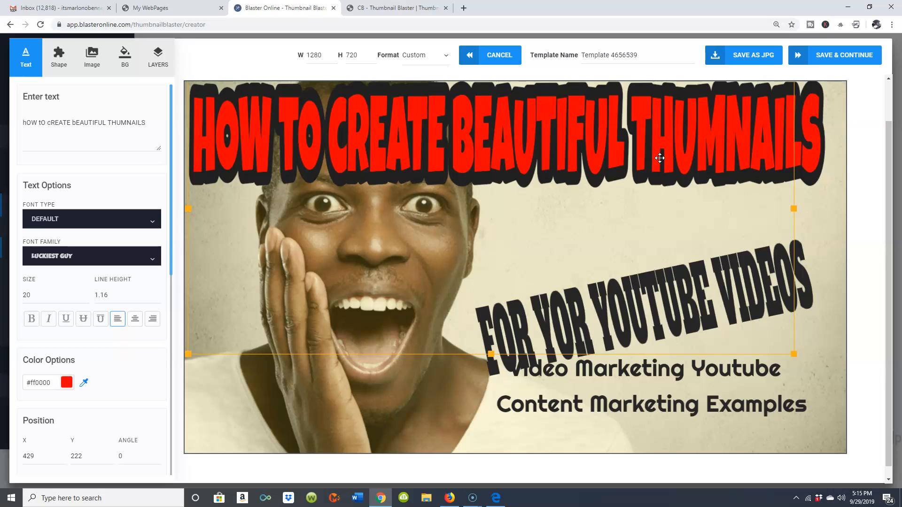
left_click_drag(601, 353, 626, 265)
left_click_drag(661, 217, 637, 264)
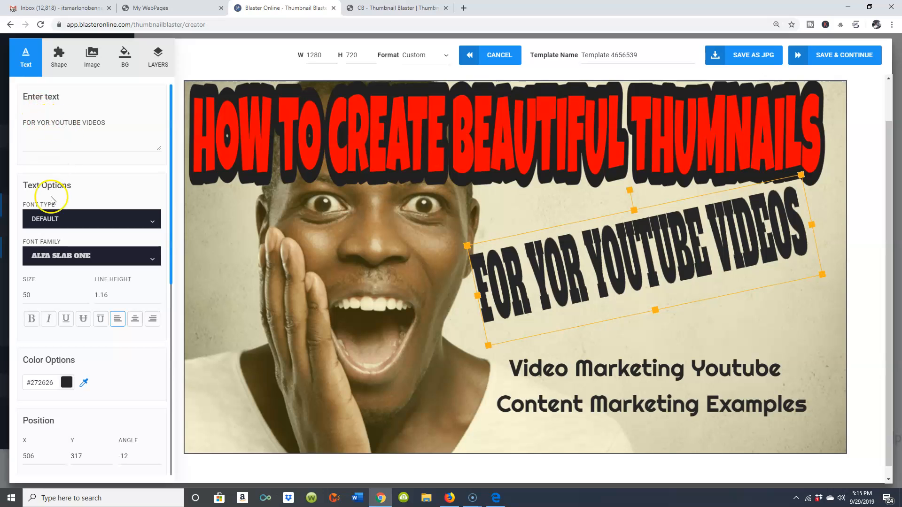
Correct the slanted black text to "FOR YOUR YOUTUBE VIDEOS" and move it down to about X 494, Y 408.
left_click(46, 123)
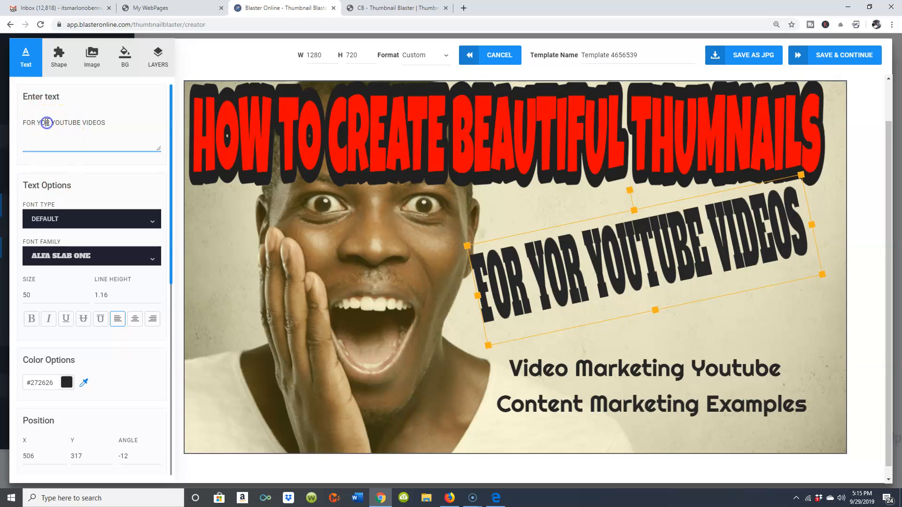
type("U")
key("Return")
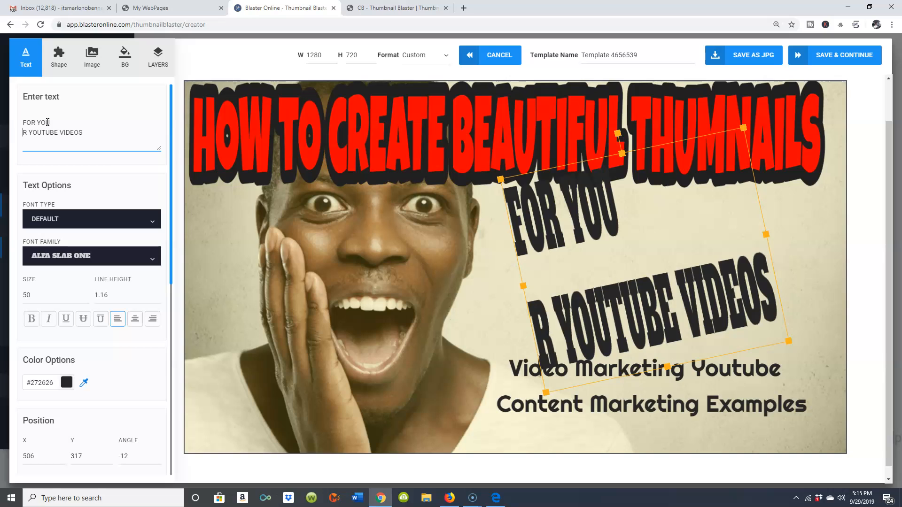
key("BackSpace")
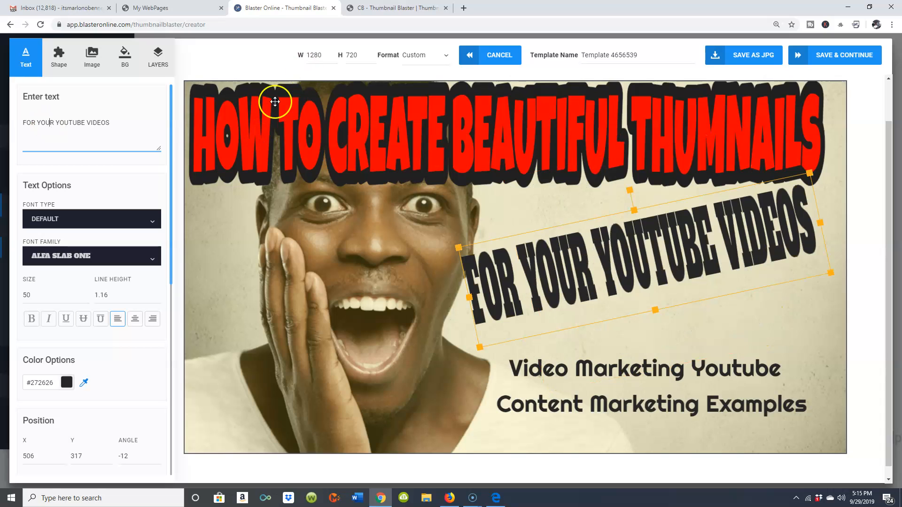
left_click_drag(630, 252, 635, 298)
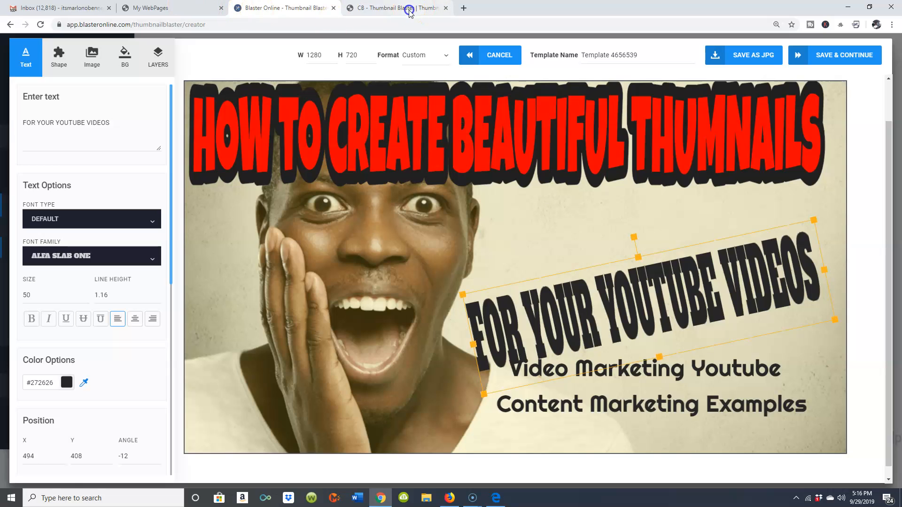
Switch to the Thumbnail Blaster sales page and examine its benefits, special offer, thumbnail comparisons and creators' message.
left_click(409, 10)
scroll(654, 77, "down", 5)
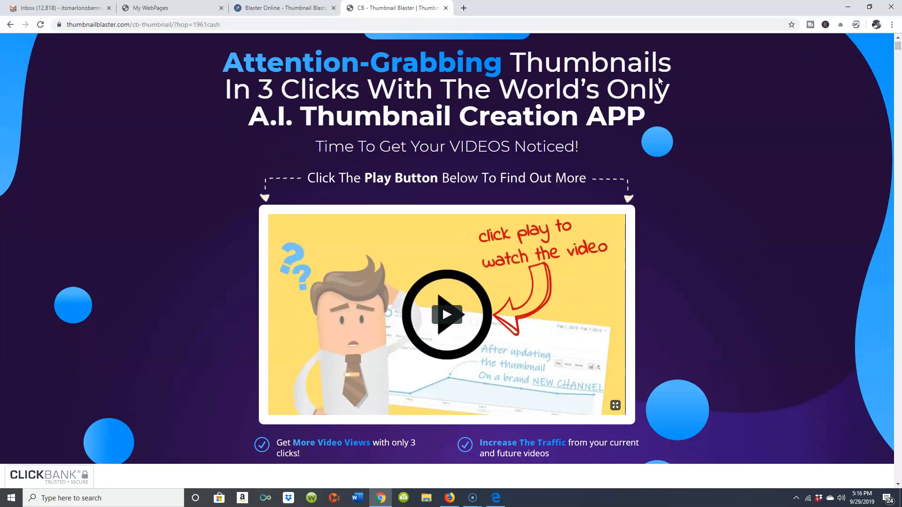
scroll(657, 136, "down", 5)
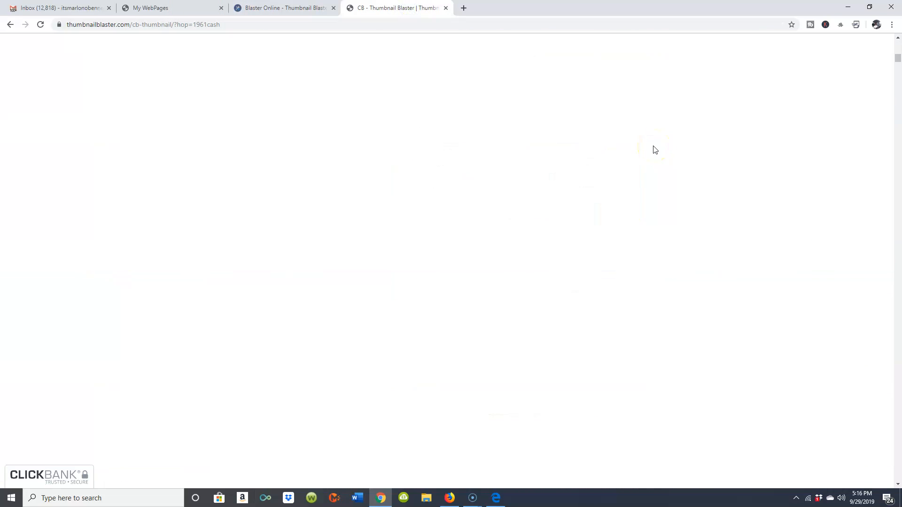
scroll(878, 110, "up", 7)
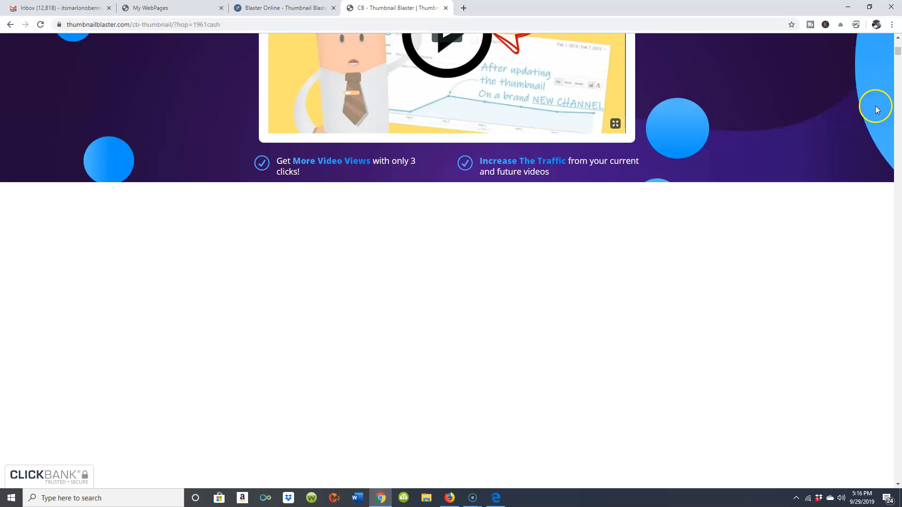
scroll(876, 109, "up", 7)
scroll(876, 105, "down", 9)
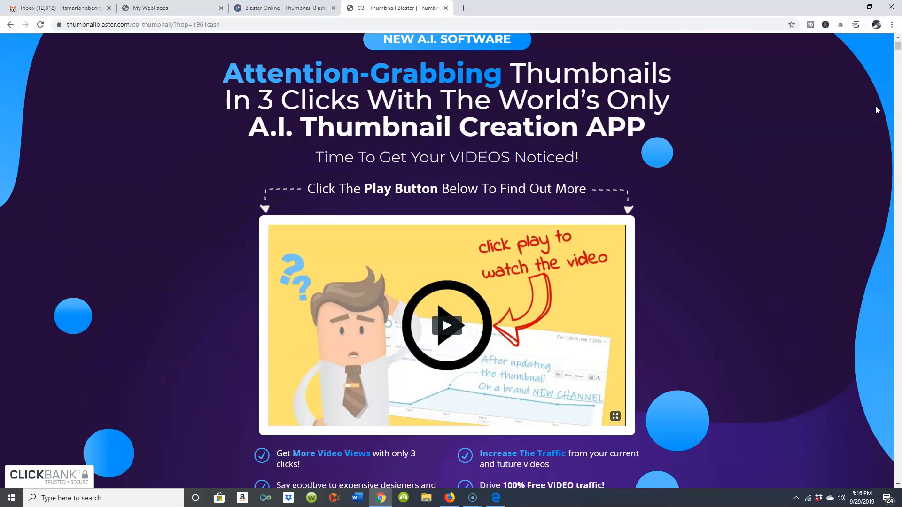
scroll(877, 110, "down", 8)
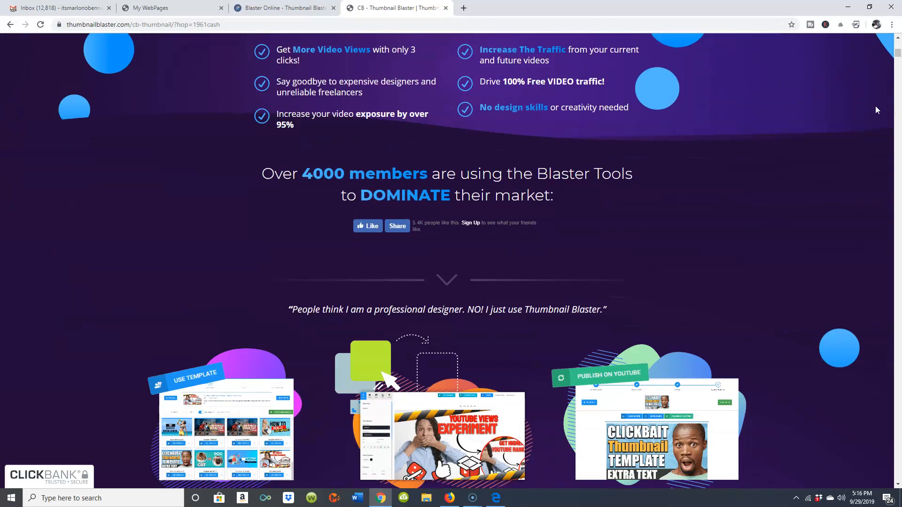
scroll(875, 107, "down", 12)
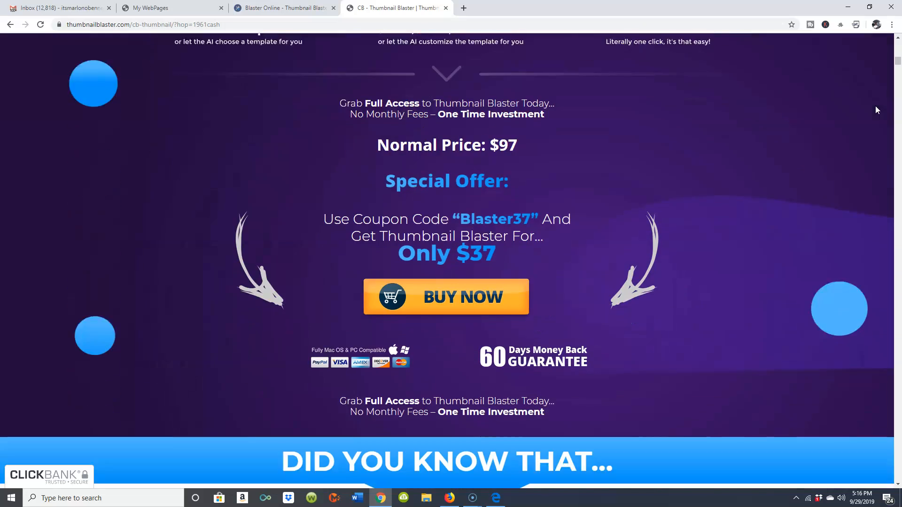
scroll(876, 110, "down", 13)
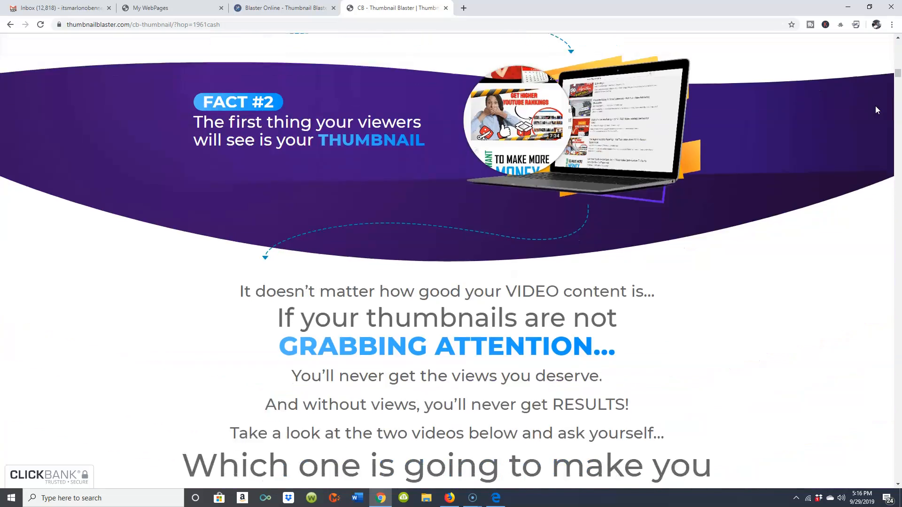
scroll(876, 106, "down", 10)
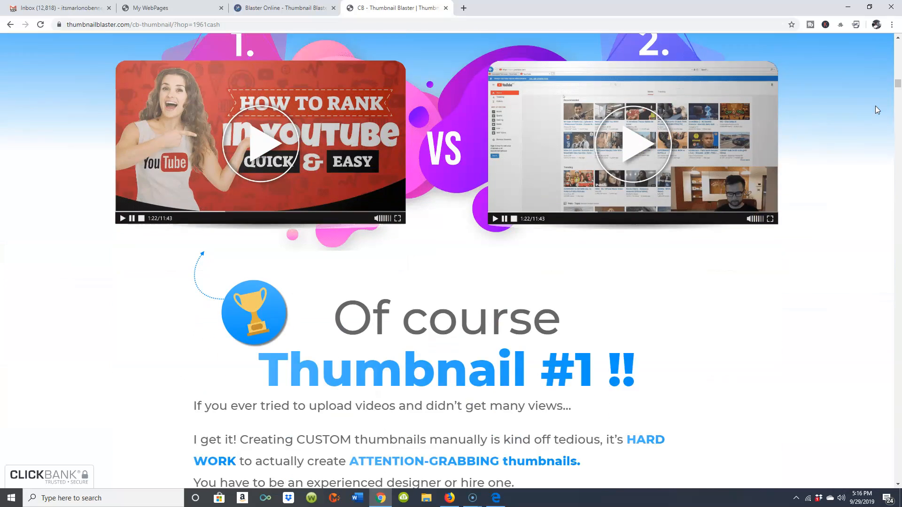
scroll(876, 110, "down", 13)
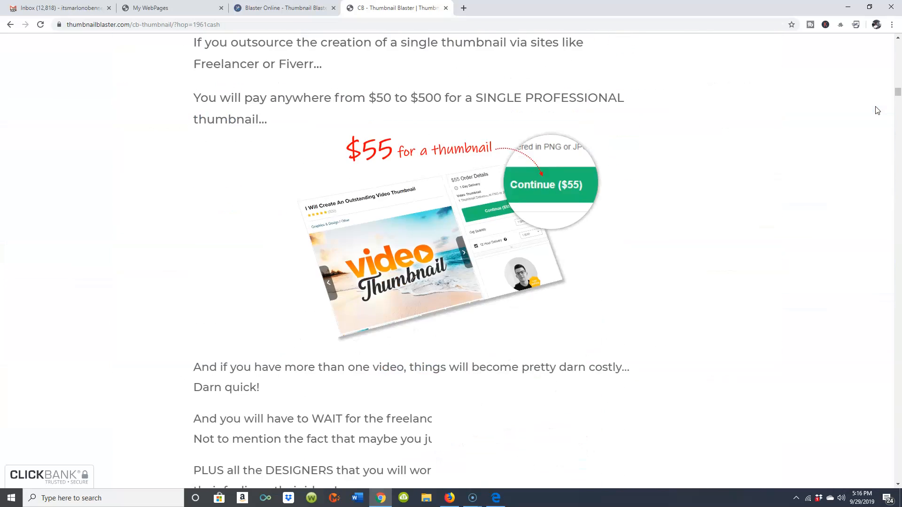
scroll(795, 136, "down", 13)
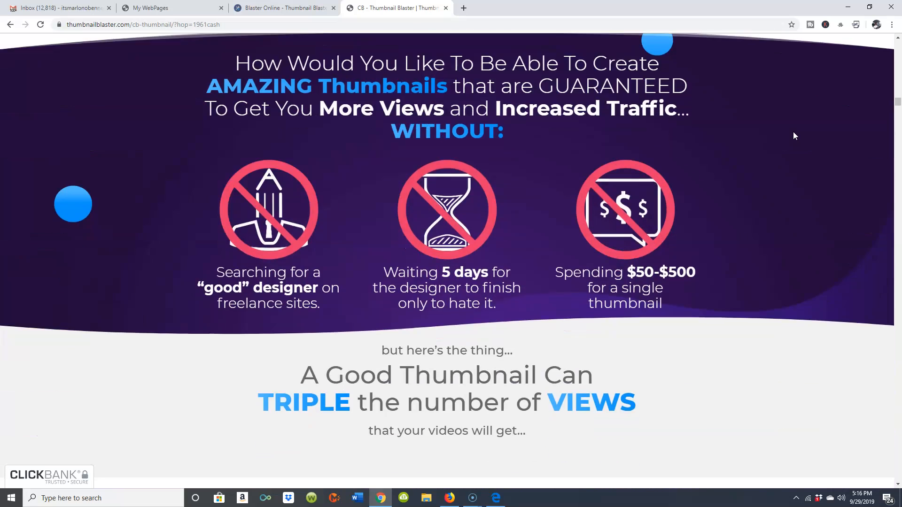
scroll(727, 164, "down", 13)
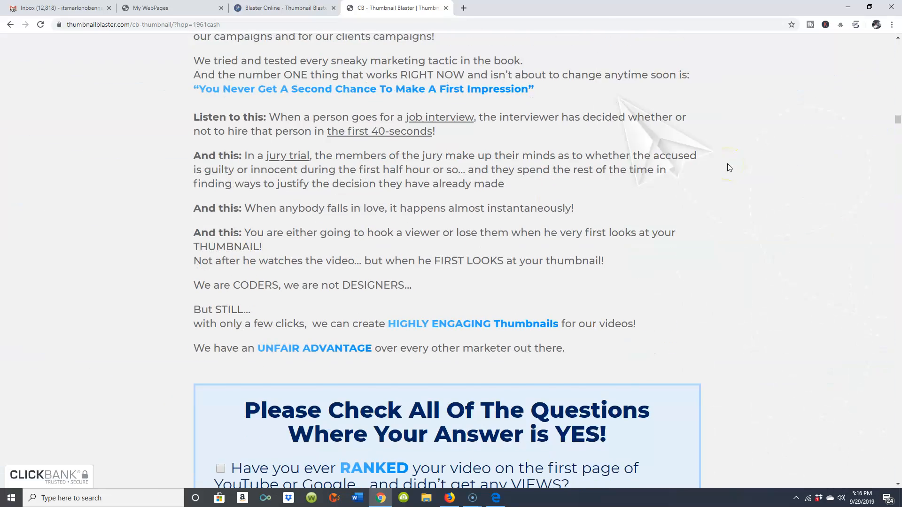
scroll(774, 156, "down", 3)
scroll(775, 156, "up", 9)
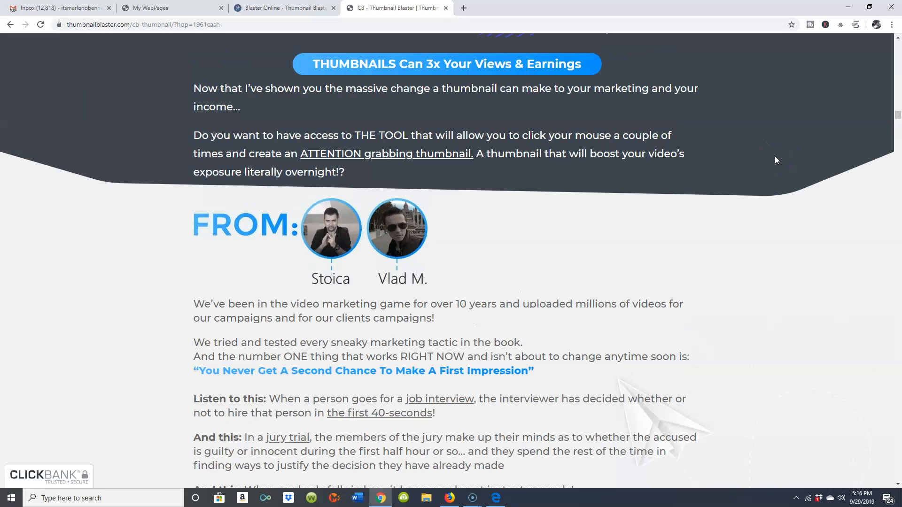